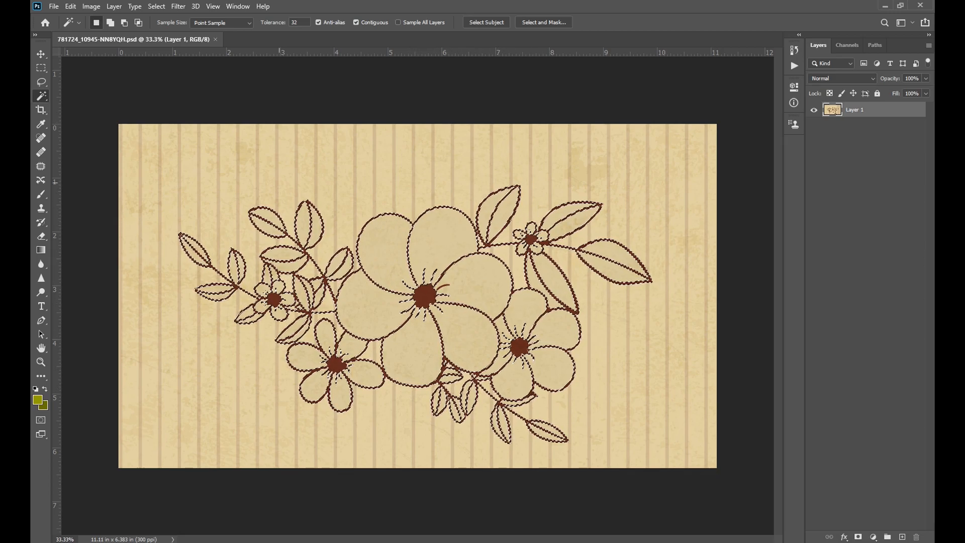
Extend the selection to all similarly colored line art and copy it onto a new layer.
{"action": "left_click", "coordinate": [156, 6]}
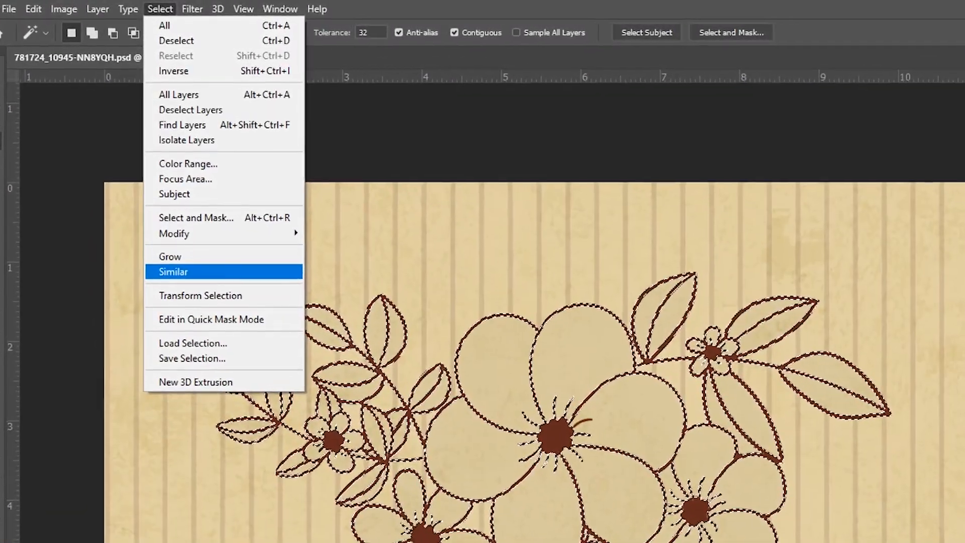
{"action": "left_click", "coordinate": [170, 230]}
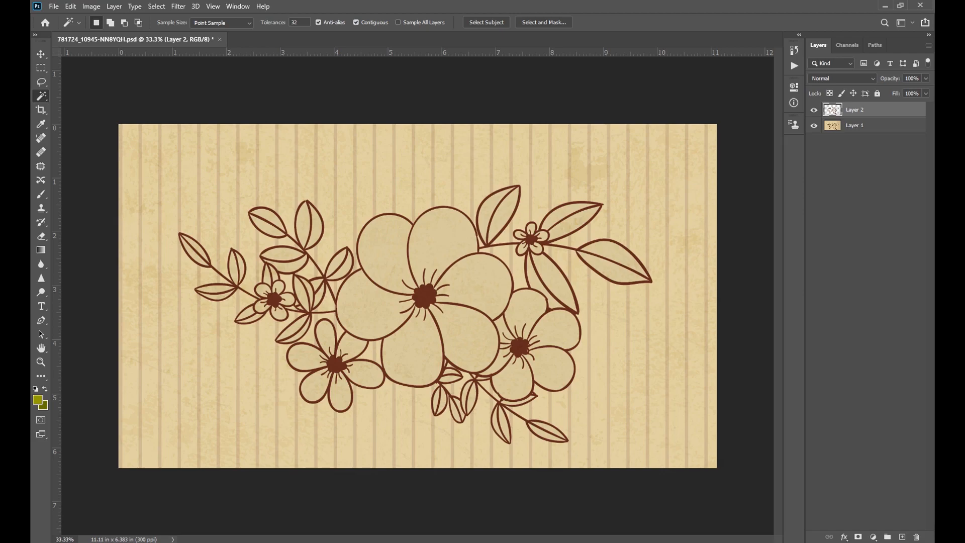
Hide Layer 1 and rename the copied line-art layer as OUTLINE.
{"action": "left_click", "coordinate": [814, 126]}
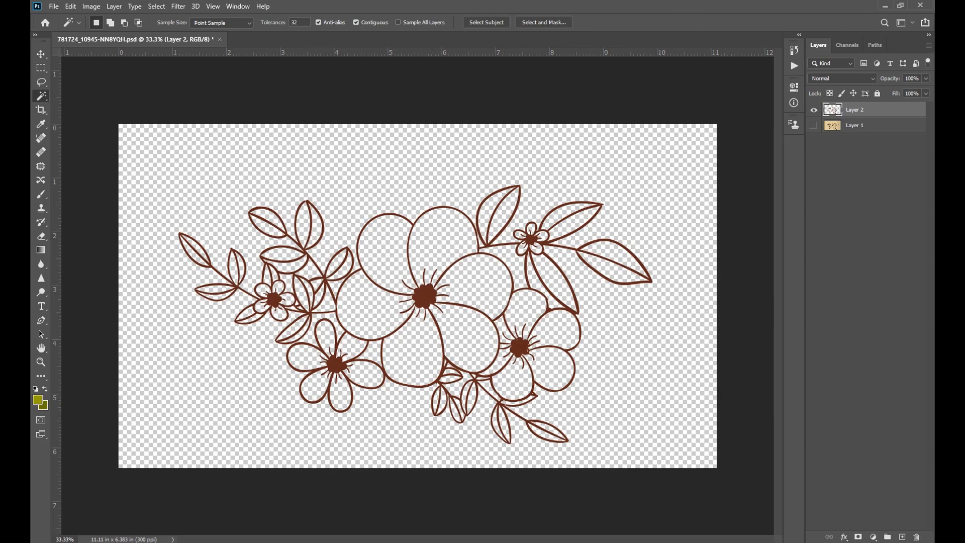
{"action": "double_click", "coordinate": [855, 110]}
{"action": "type", "text": "OUTLINE"}
{"action": "key", "text": "Return"}
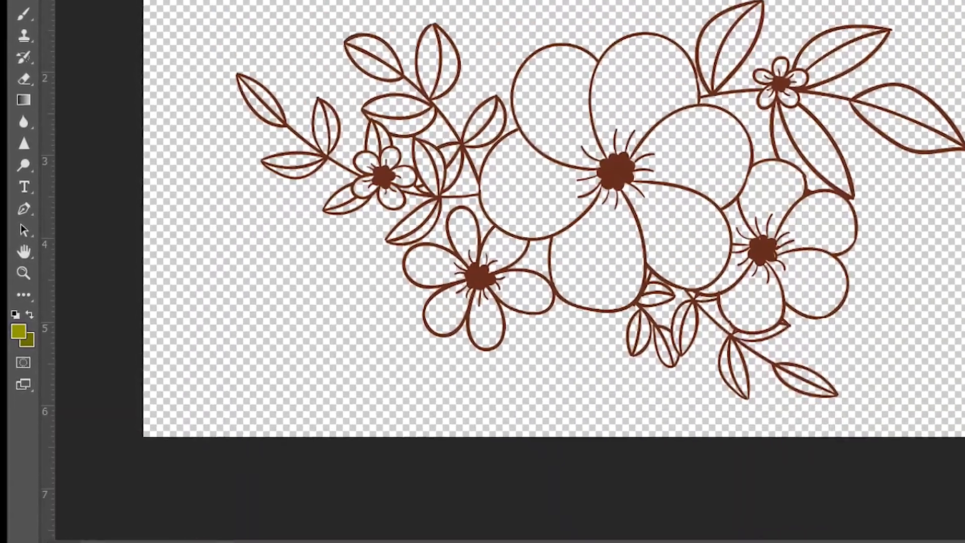
Recolor the OUTLINE layer's line art dark blue #003a7b by loading its pixels as a selection and filling them.
{"action": "left_click", "coordinate": [18, 331]}
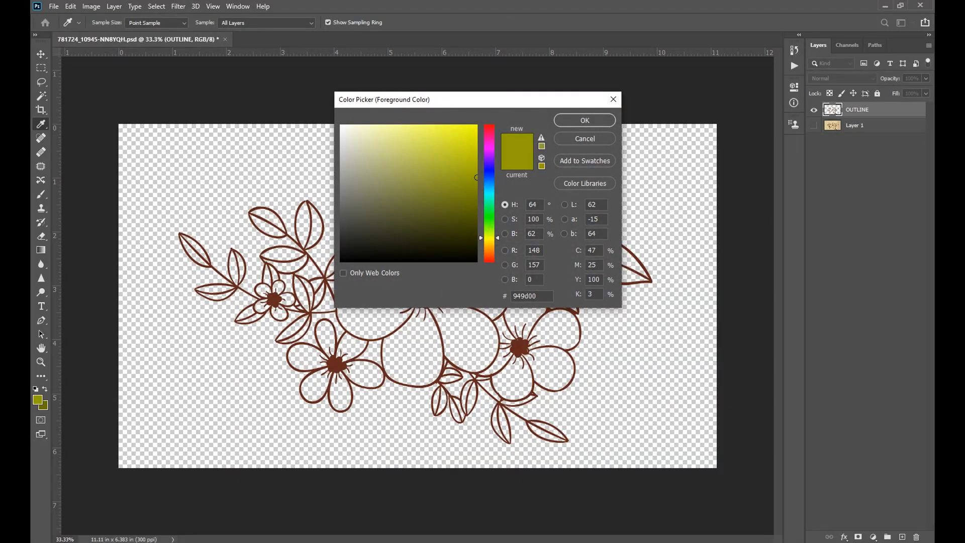
{"action": "left_click_drag", "start_coordinate": [489, 176], "coordinate": [478, 196]}
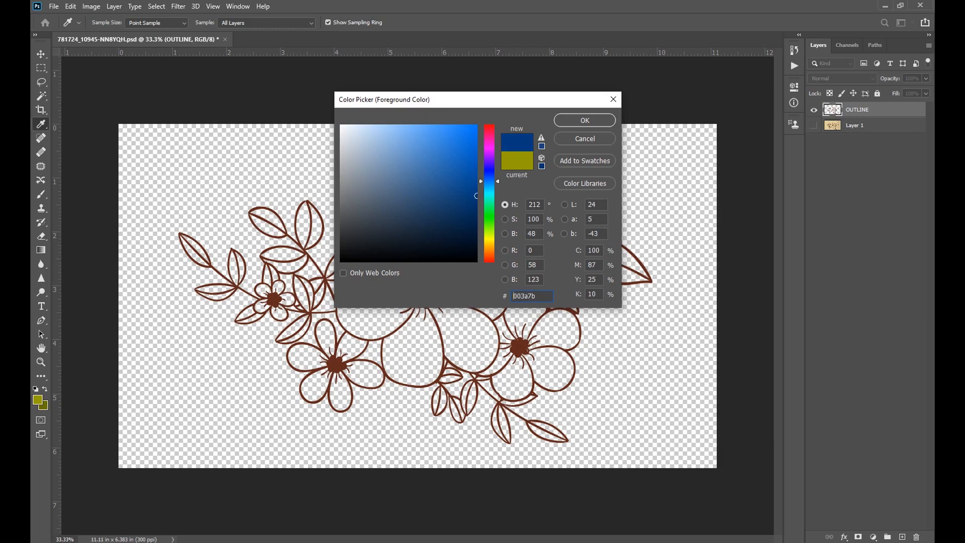
{"action": "left_click", "coordinate": [585, 120]}
{"action": "key", "text": "w"}
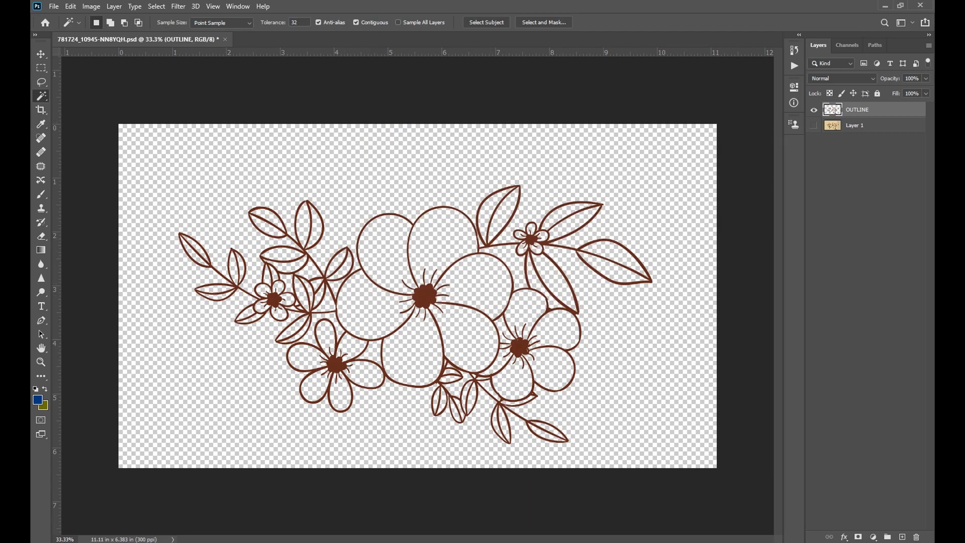
{"action": "key", "text": "ctrl"}
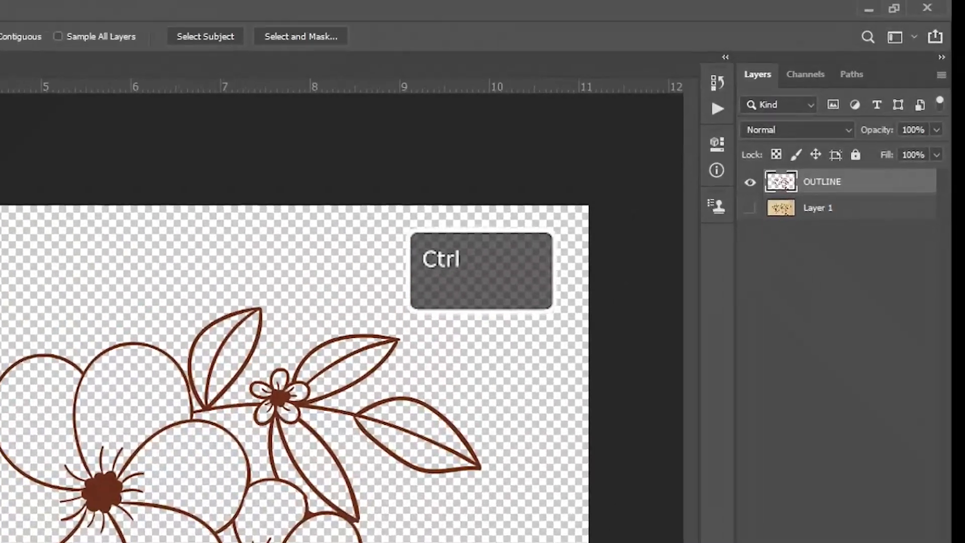
{"action": "left_click", "coordinate": [782, 181], "text": "ctrl"}
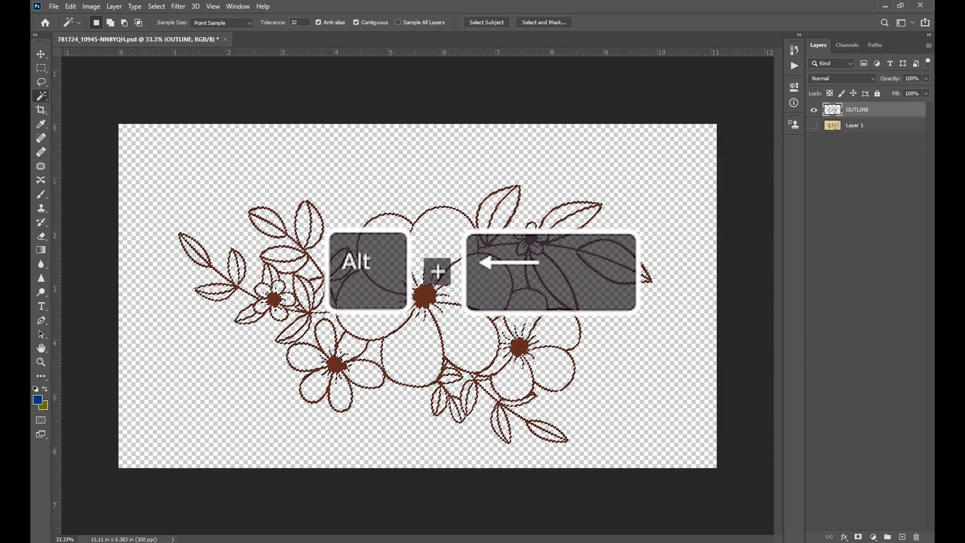
{"action": "key", "text": "alt+BackSpace"}
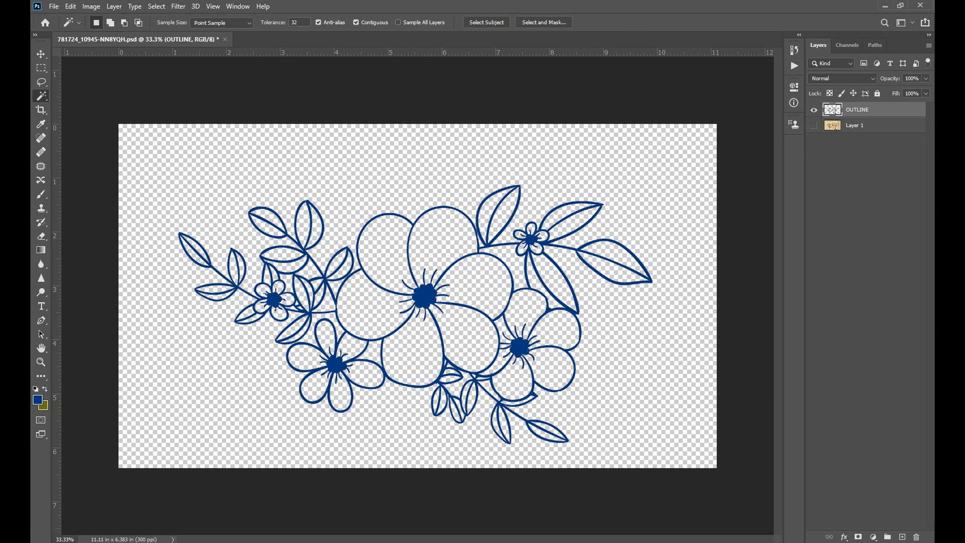
Select all six petals of the large central flower on the OUTLINE layer with the Magic Wand tool.
{"action": "right_click", "coordinate": [42, 96]}
{"action": "left_click", "coordinate": [93, 117]}
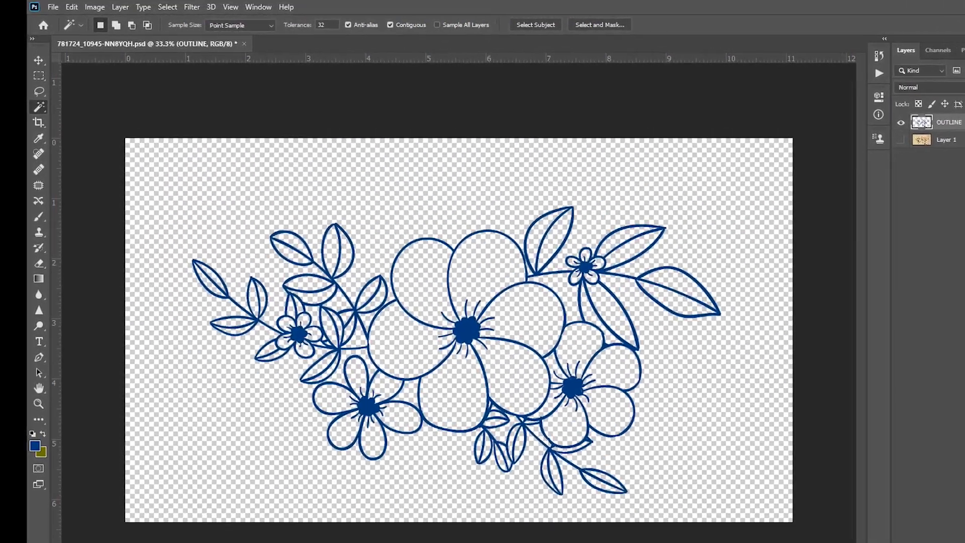
{"action": "right_click", "coordinate": [41, 97]}
{"action": "left_click", "coordinate": [100, 140]}
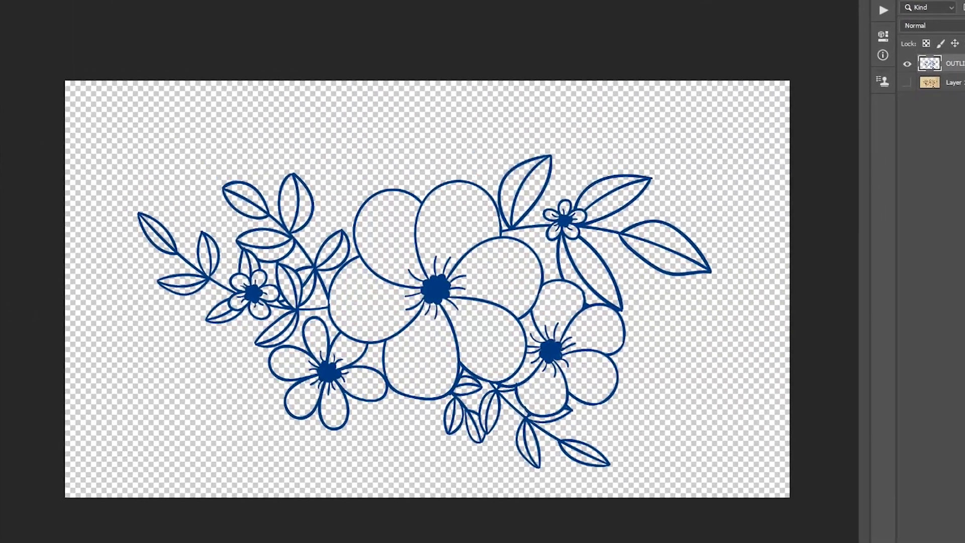
{"action": "left_click", "coordinate": [387, 258]}
{"action": "left_click", "coordinate": [463, 226], "text": "shift"}
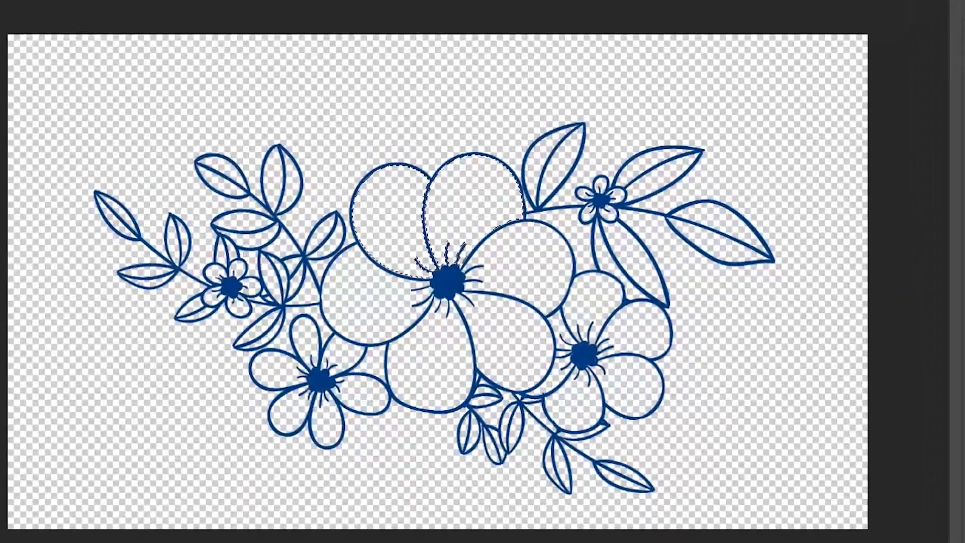
{"action": "left_click", "coordinate": [507, 272], "text": "shift"}
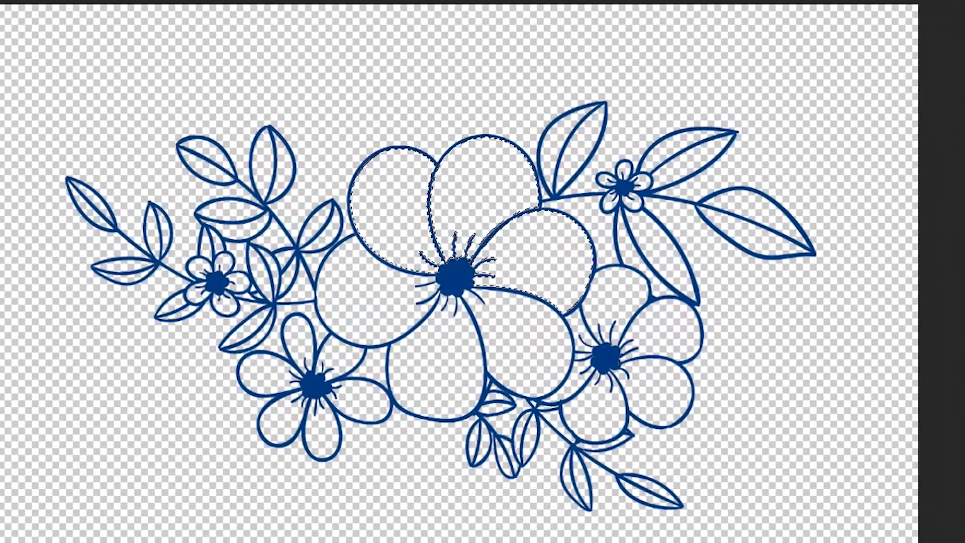
{"action": "left_click", "coordinate": [524, 339]}
{"action": "left_click", "coordinate": [445, 365]}
{"action": "left_click", "coordinate": [395, 326]}
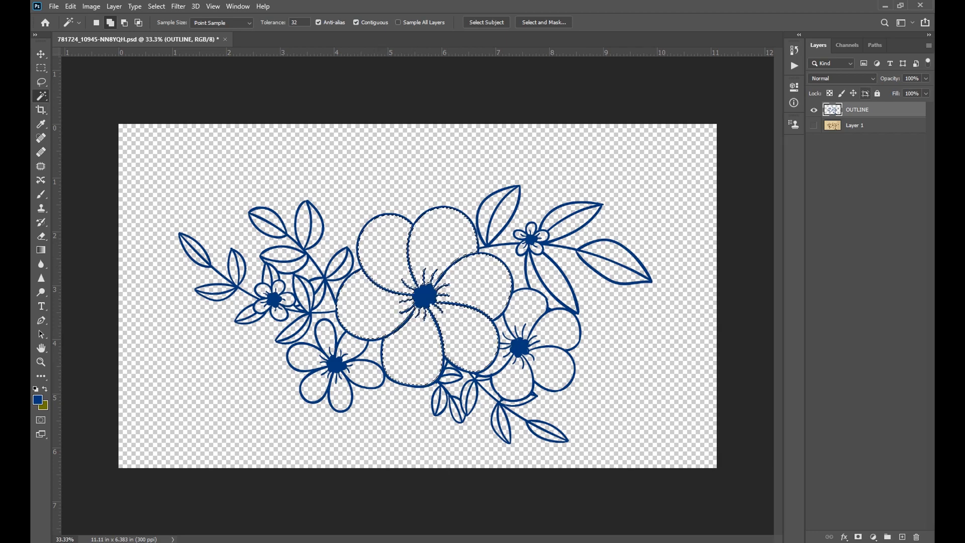
Create a new layer named COLOR 1 above the OUTLINE layer.
{"action": "left_click", "coordinate": [929, 45]}
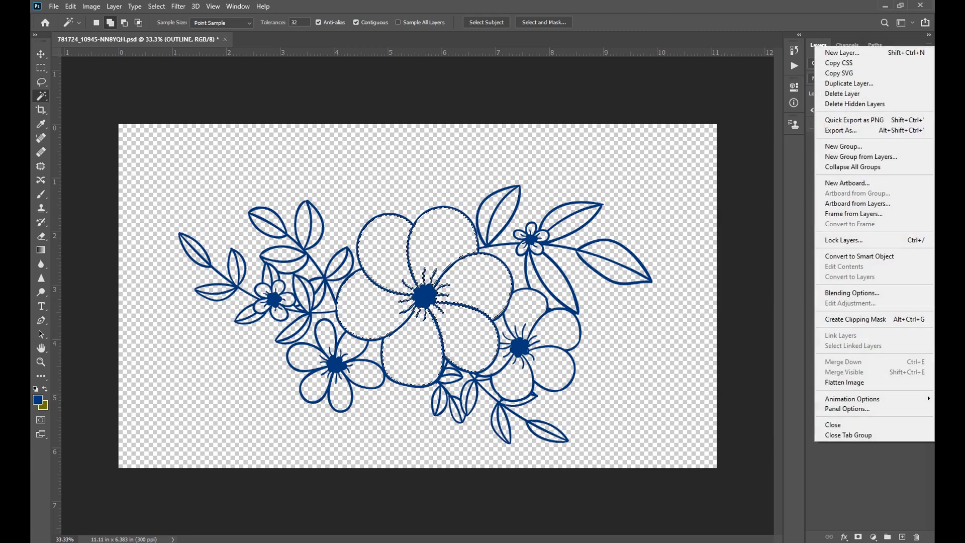
{"action": "left_click", "coordinate": [850, 52]}
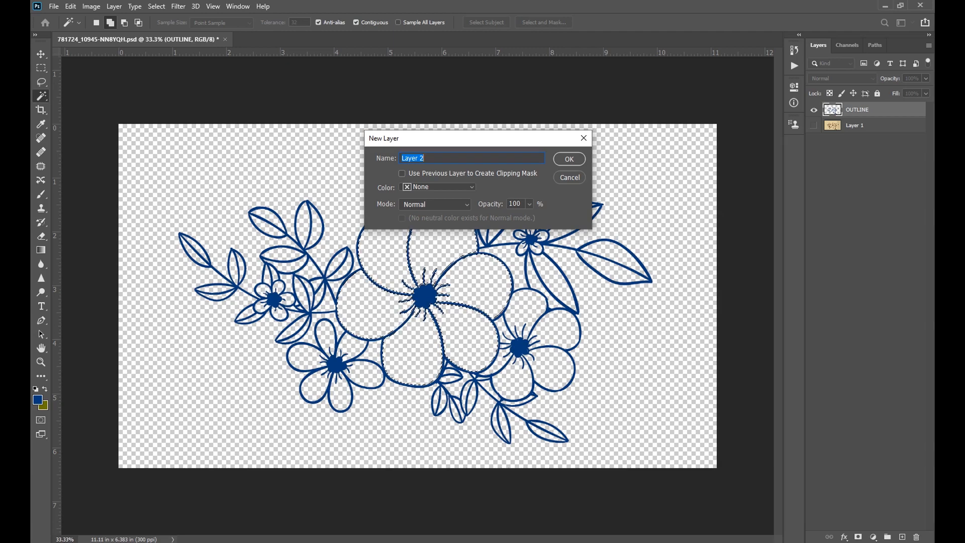
{"action": "type", "text": "COLOR 1"}
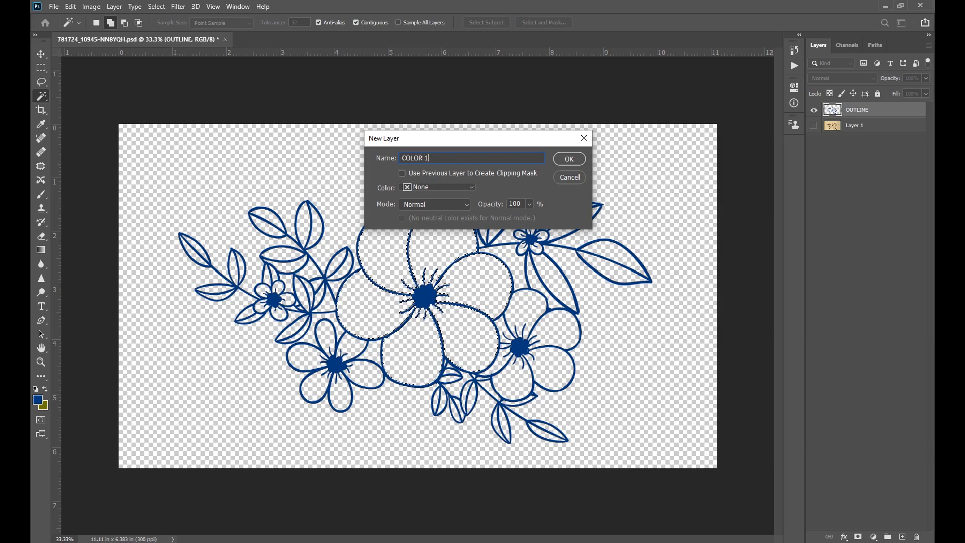
{"action": "key", "text": "Return"}
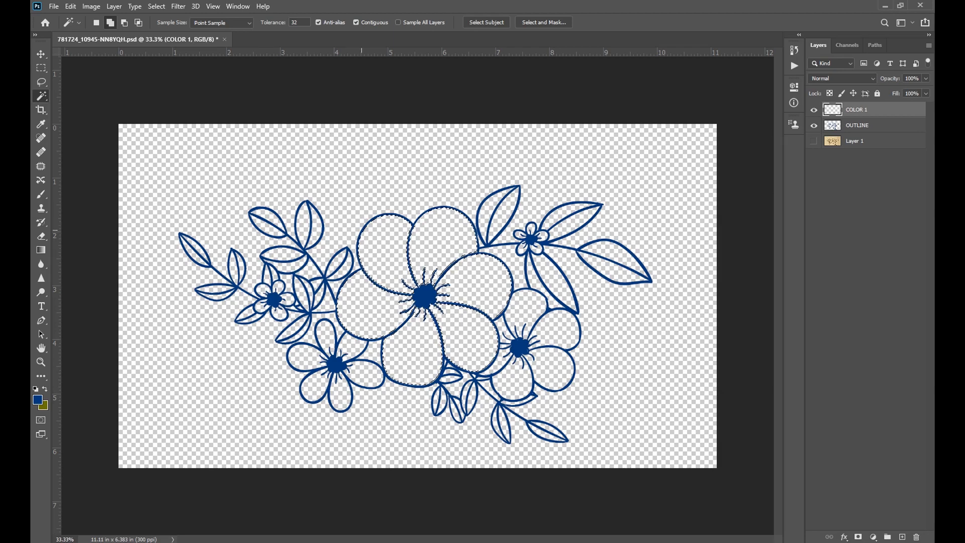
Fill the selected central flower petals with yellow #ffeb46 on the COLOR 1 layer and clear the selection.
{"action": "left_click", "coordinate": [38, 400]}
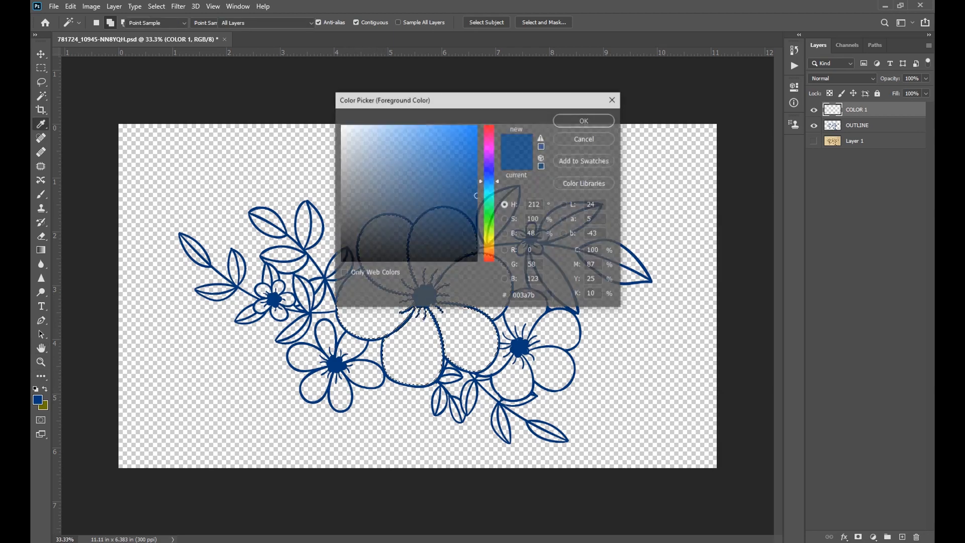
{"action": "left_click_drag", "start_coordinate": [489, 236], "coordinate": [489, 242]}
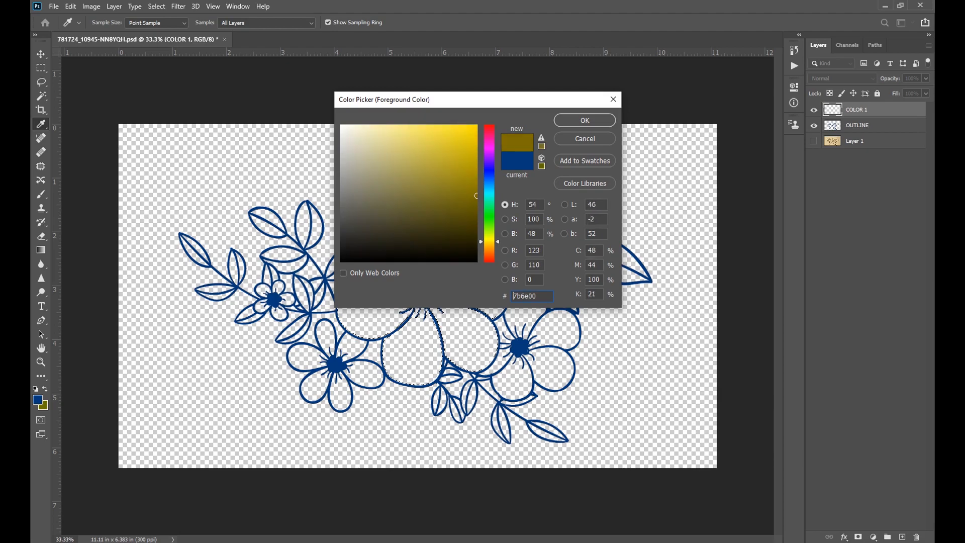
{"action": "left_click_drag", "start_coordinate": [477, 125], "coordinate": [440, 125]}
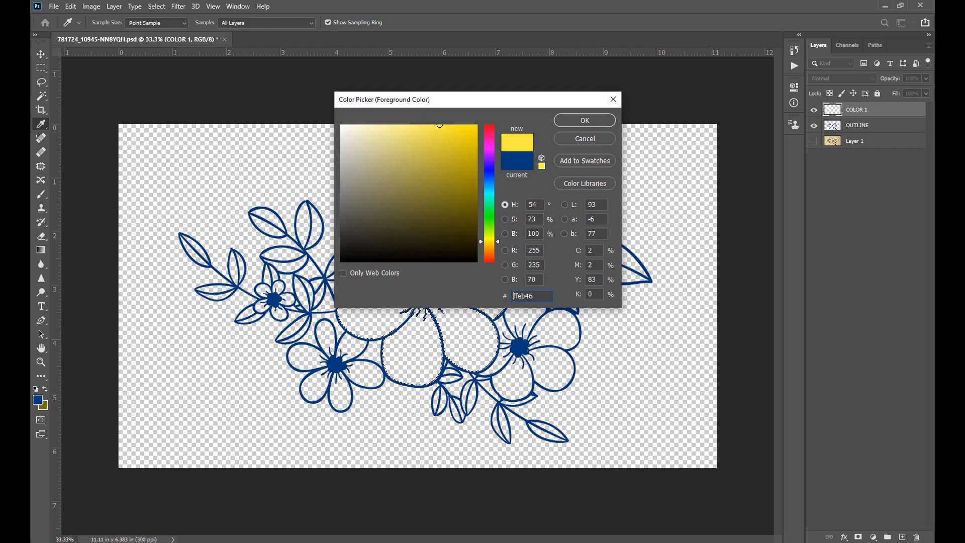
{"action": "left_click", "coordinate": [584, 120]}
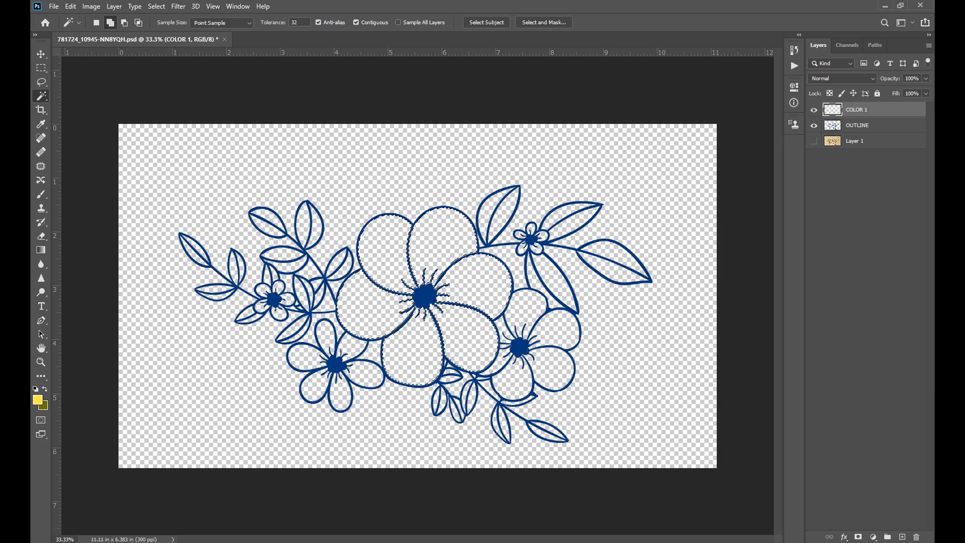
{"action": "key", "text": "alt+BackSpace"}
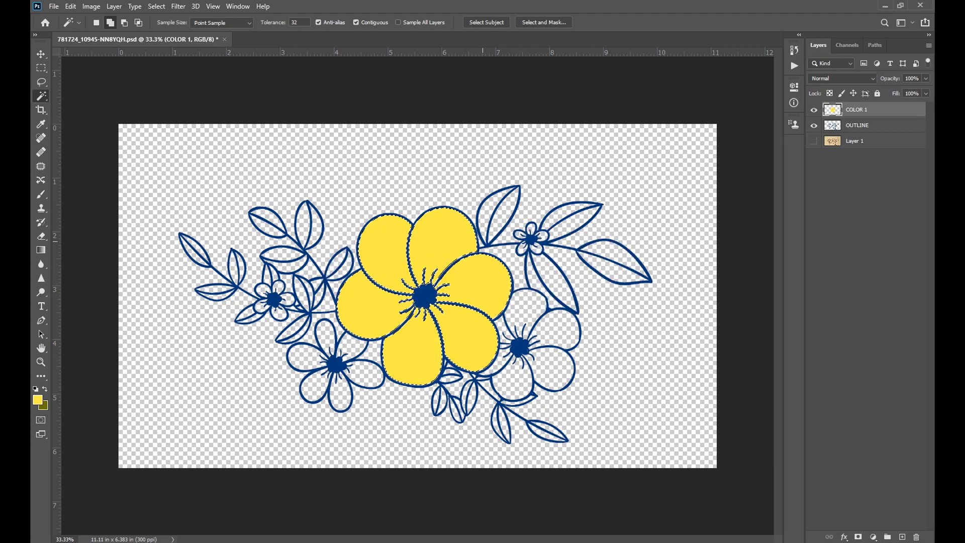
{"action": "key", "text": "ctrl+d"}
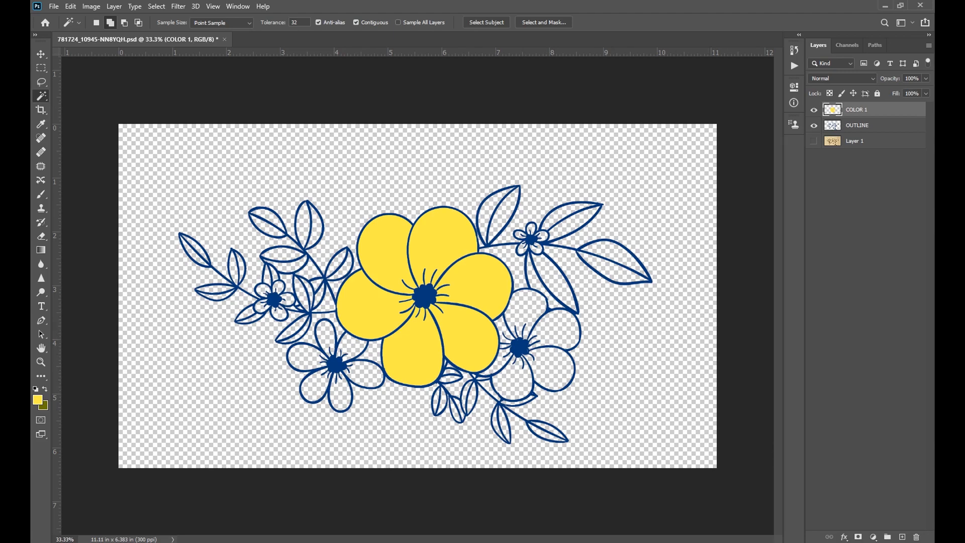
On the OUTLINE layer, select the petals of the flower right of the yellow one and set the foreground color to magenta #ee31ff.
{"action": "left_click", "coordinate": [865, 125]}
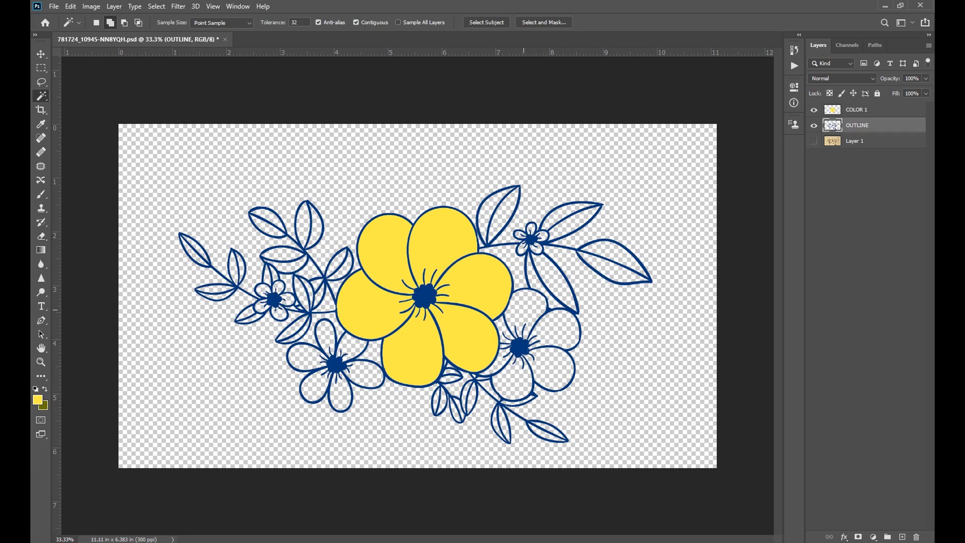
{"action": "left_click", "coordinate": [556, 332]}
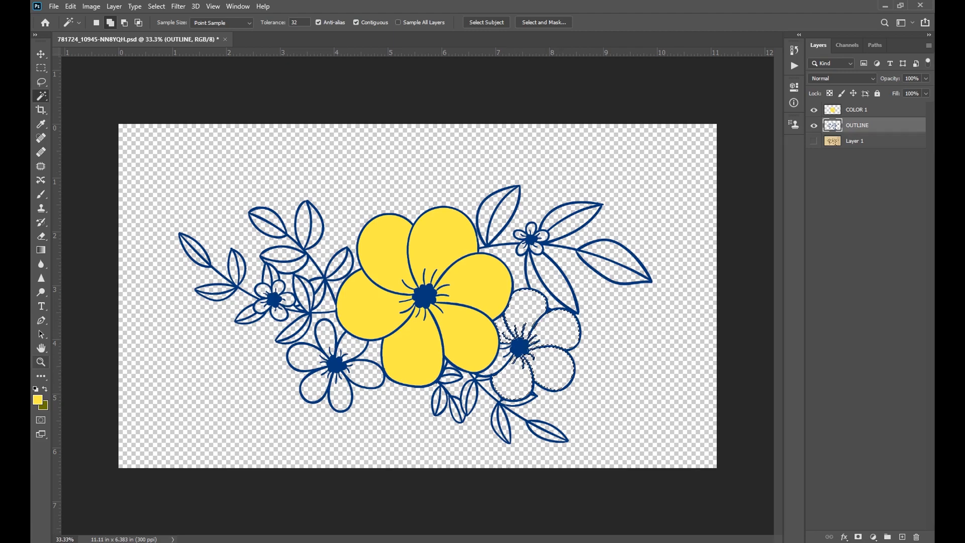
{"action": "left_click", "coordinate": [37, 400]}
{"action": "left_click", "coordinate": [585, 119]}
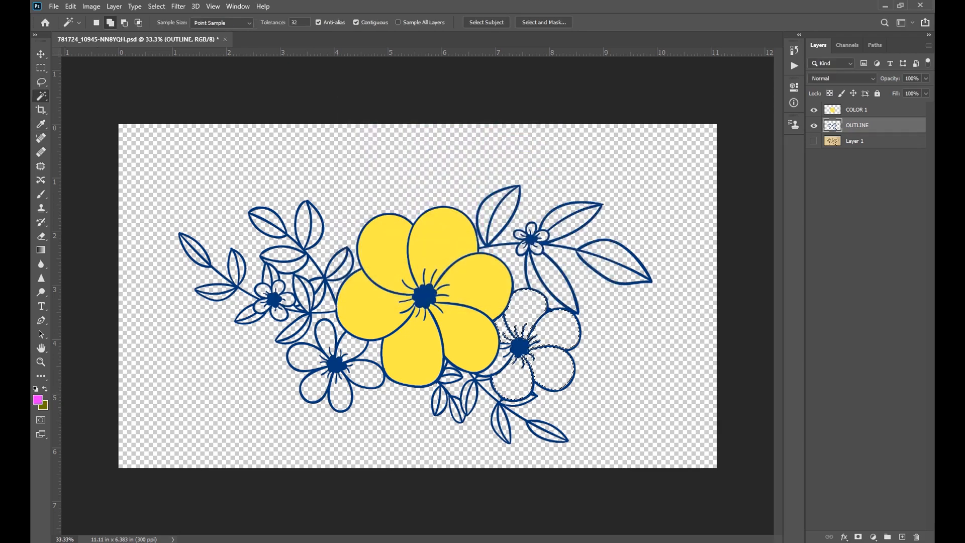
Create a new layer named COLOR 2, fill the selected petals on it with the magenta foreground color and deselect.
{"action": "left_click", "coordinate": [929, 45]}
{"action": "left_click", "coordinate": [845, 49]}
{"action": "key", "text": "Return"}
{"action": "key", "text": "alt+Left"}
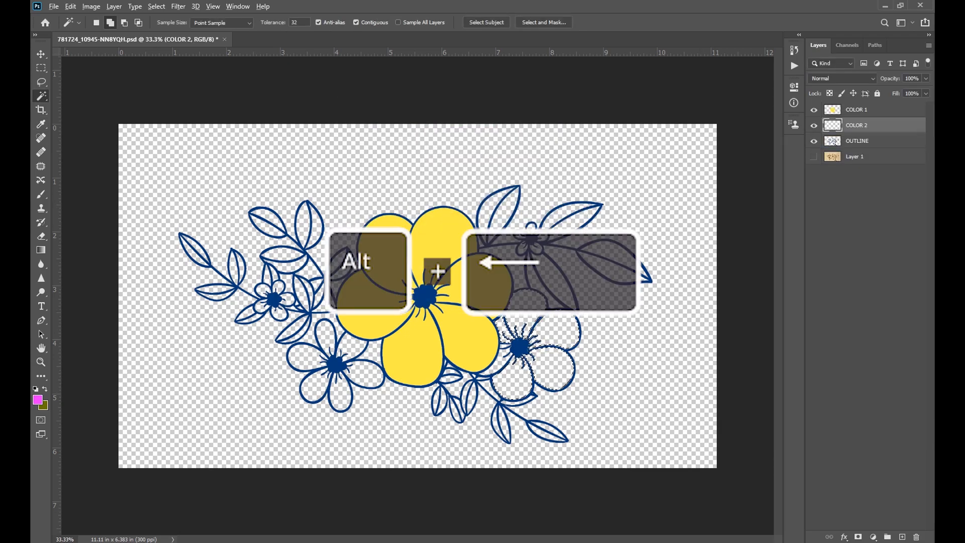
{"action": "key", "text": "alt+BackSpace"}
{"action": "key", "text": "ctrl+d"}
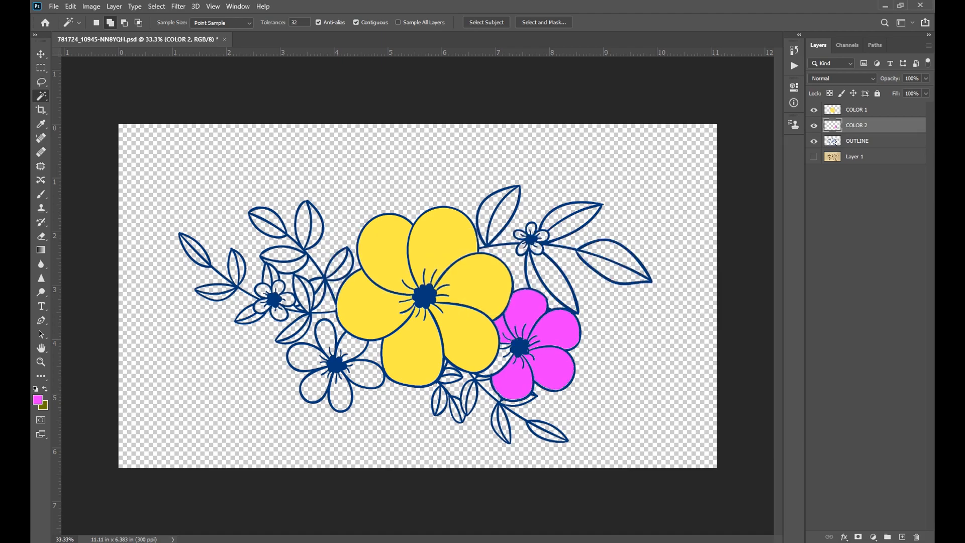
Select the petals of the flower below left of the yellow one on the OUTLINE layer.
{"action": "left_click", "coordinate": [859, 141]}
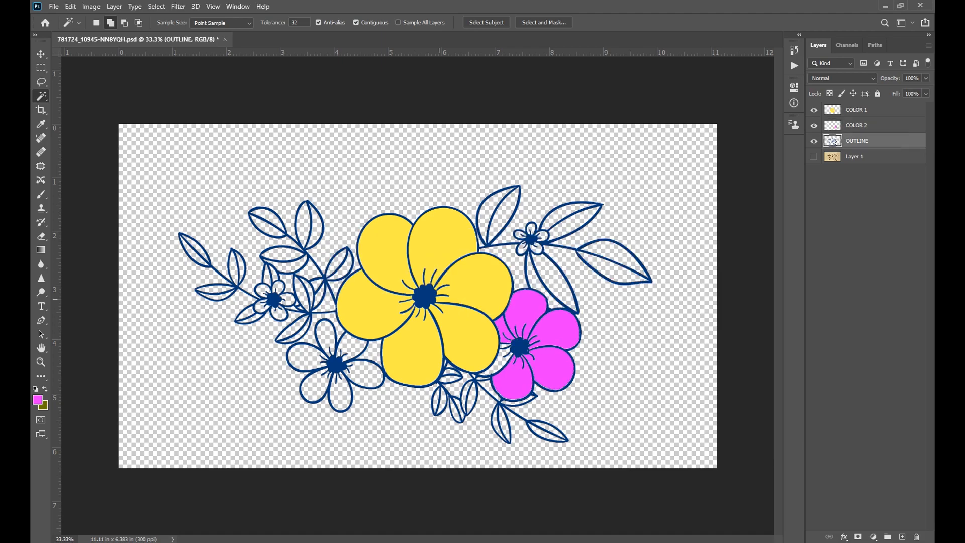
{"action": "left_click", "coordinate": [361, 375]}
{"action": "left_click", "coordinate": [341, 394]}
{"action": "left_click", "coordinate": [312, 386]}
{"action": "left_click", "coordinate": [302, 358]}
{"action": "left_click", "coordinate": [326, 342]}
Fill the selected petals with bright green #92ff31 on a new layer named COLOR 3.
{"action": "left_click", "coordinate": [37, 400]}
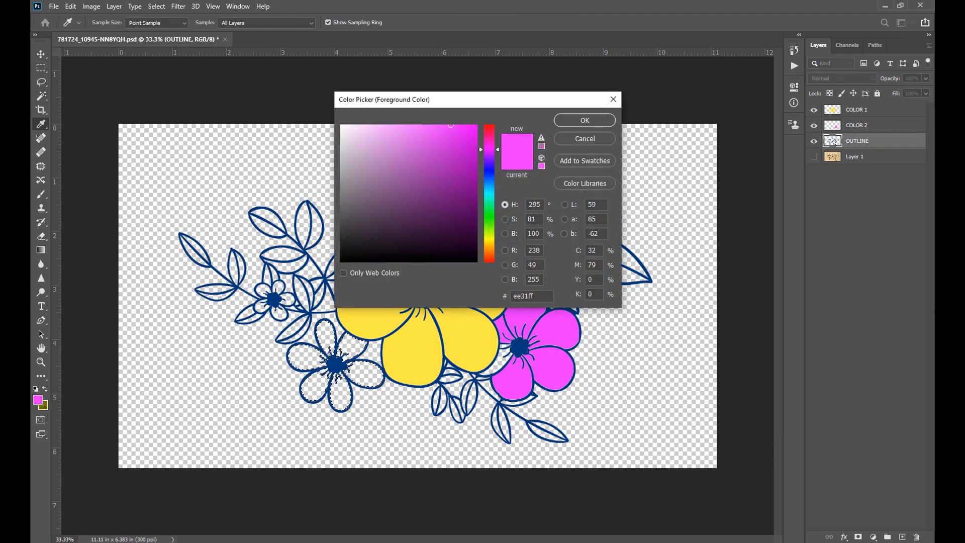
{"action": "left_click", "coordinate": [489, 226]}
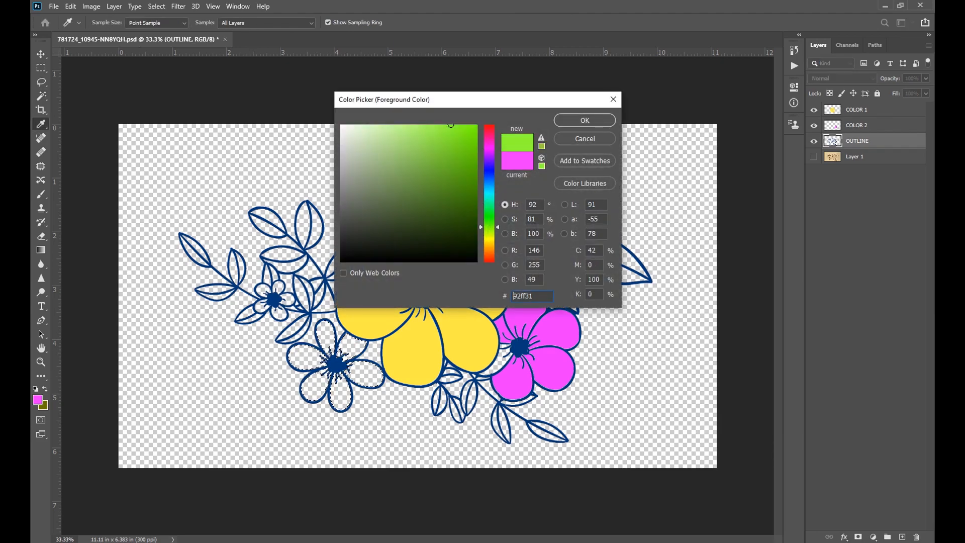
{"action": "left_click", "coordinate": [585, 120]}
{"action": "left_click", "coordinate": [929, 46]}
{"action": "left_click", "coordinate": [843, 53]}
{"action": "type", "text": "COLOR 3"}
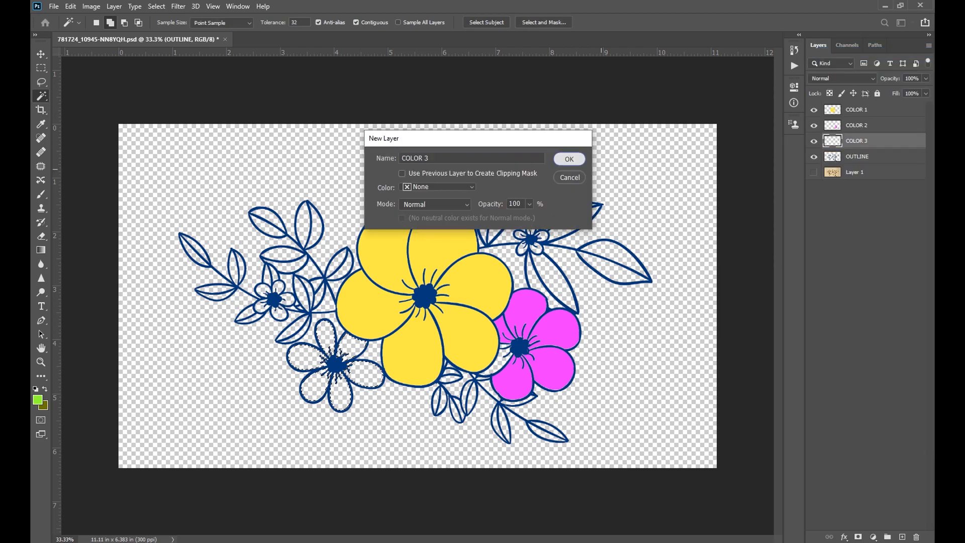
{"action": "left_click", "coordinate": [569, 157]}
{"action": "key", "text": "alt+BackSpace"}
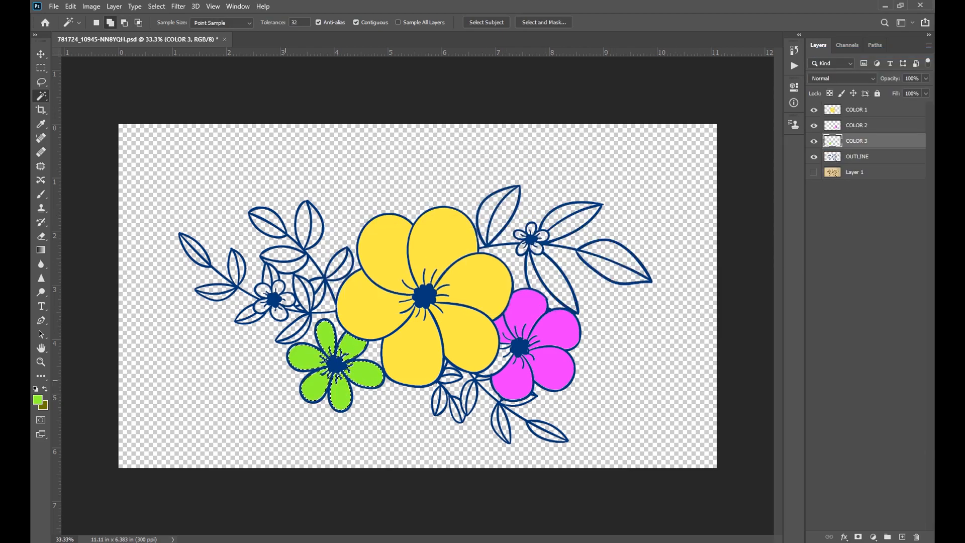
On the OUTLINE layer, select the leaves of the branch right of the yellow flower and the lower leaves beneath the magenta flower.
{"action": "left_click", "coordinate": [858, 157]}
{"action": "left_click", "coordinate": [489, 212]}
{"action": "left_click", "coordinate": [506, 214]}
{"action": "left_click", "coordinate": [562, 213]}
{"action": "left_click", "coordinate": [573, 225]}
{"action": "left_click", "coordinate": [610, 251]}
{"action": "left_click", "coordinate": [608, 270]}
{"action": "left_click", "coordinate": [557, 279]}
{"action": "left_click", "coordinate": [533, 281]}
{"action": "left_click", "coordinate": [551, 428]}
{"action": "left_click", "coordinate": [542, 432]}
{"action": "left_click", "coordinate": [505, 423]}
{"action": "left_click", "coordinate": [494, 424]}
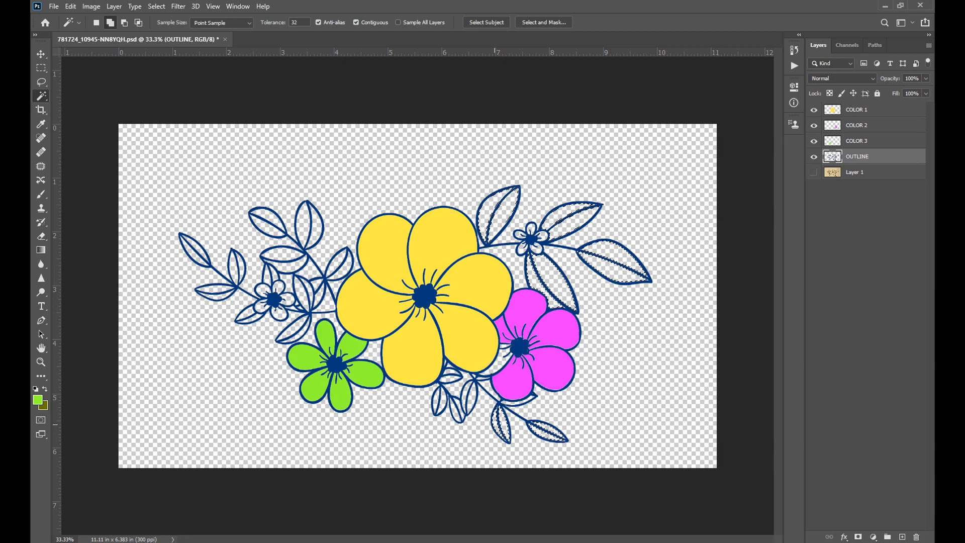
Add the small leaves directly below the yellow and magenta flowers to the selection.
{"action": "key", "text": "ctrl+1"}
{"action": "left_click_drag", "start_coordinate": [495, 424], "coordinate": [328, 129]}
{"action": "left_click", "coordinate": [530, 323]}
{"action": "left_click", "coordinate": [418, 301]}
{"action": "left_click", "coordinate": [392, 298]}
{"action": "left_click", "coordinate": [357, 227]}
{"action": "left_click", "coordinate": [348, 250]}
{"action": "left_click", "coordinate": [371, 316]}
{"action": "left_click", "coordinate": [359, 344]}
{"action": "left_click", "coordinate": [321, 328]}
{"action": "left_click", "coordinate": [305, 316]}
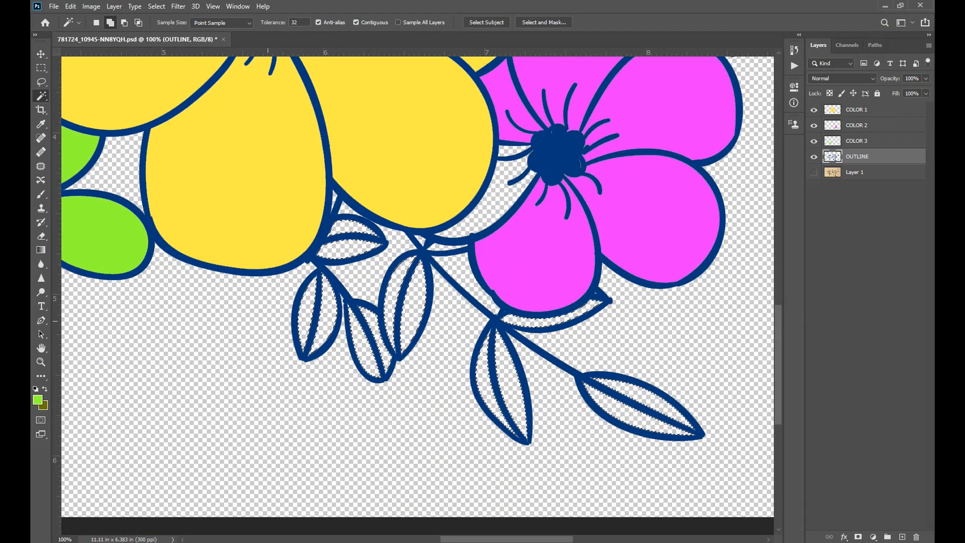
Add the far-left leaves and those around the small left flower to the selection.
{"action": "left_click_drag", "start_coordinate": [301, 311], "coordinate": [684, 338]}
{"action": "left_click_drag", "start_coordinate": [271, 148], "coordinate": [646, 355]}
{"action": "left_click", "coordinate": [654, 352]}
{"action": "left_click", "coordinate": [636, 326]}
{"action": "left_click", "coordinate": [510, 301]}
{"action": "left_click", "coordinate": [496, 284]}
{"action": "left_click", "coordinate": [402, 237]}
{"action": "left_click", "coordinate": [405, 214]}
{"action": "left_click", "coordinate": [454, 151]}
{"action": "left_click", "coordinate": [479, 146]}
{"action": "left_click", "coordinate": [351, 90]}
{"action": "left_click", "coordinate": [325, 103]}
{"action": "left_click", "coordinate": [601, 108]}
{"action": "left_click", "coordinate": [626, 146]}
Add the remaining upper and inner leaves of the branches left of the yellow flower to the selection.
{"action": "left_click_drag", "start_coordinate": [646, 294], "coordinate": [399, 422]}
{"action": "left_click", "coordinate": [466, 355]}
{"action": "left_click", "coordinate": [543, 279]}
{"action": "left_click", "coordinate": [517, 259]}
{"action": "left_click", "coordinate": [419, 156]}
{"action": "left_click", "coordinate": [451, 143]}
{"action": "left_click", "coordinate": [322, 133]}
{"action": "left_click_drag", "start_coordinate": [724, 226], "coordinate": [352, 117]}
{"action": "key", "text": "ctrl+0"}
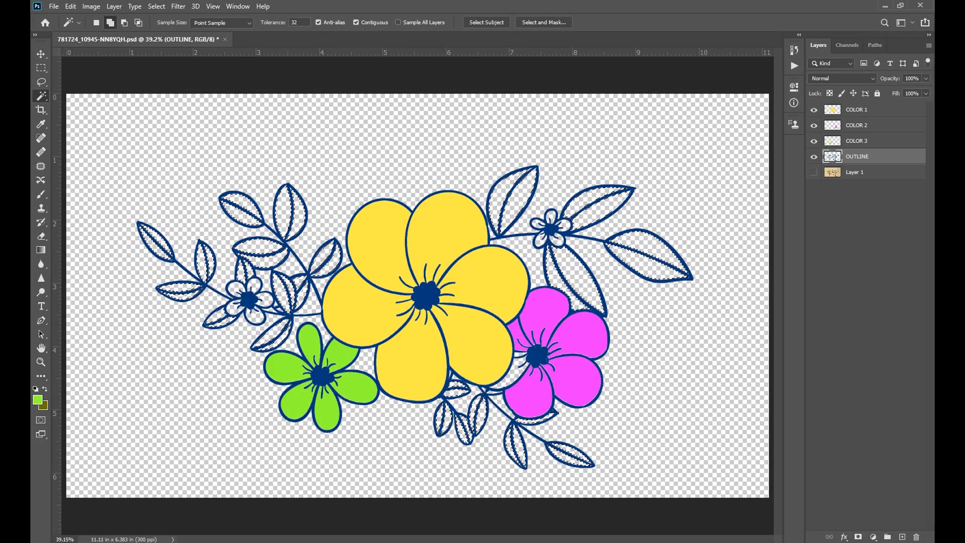
Set the foreground color to dark green #416c09 with the leaf selection still active.
{"action": "left_click", "coordinate": [37, 399]}
{"action": "left_click", "coordinate": [473, 205]}
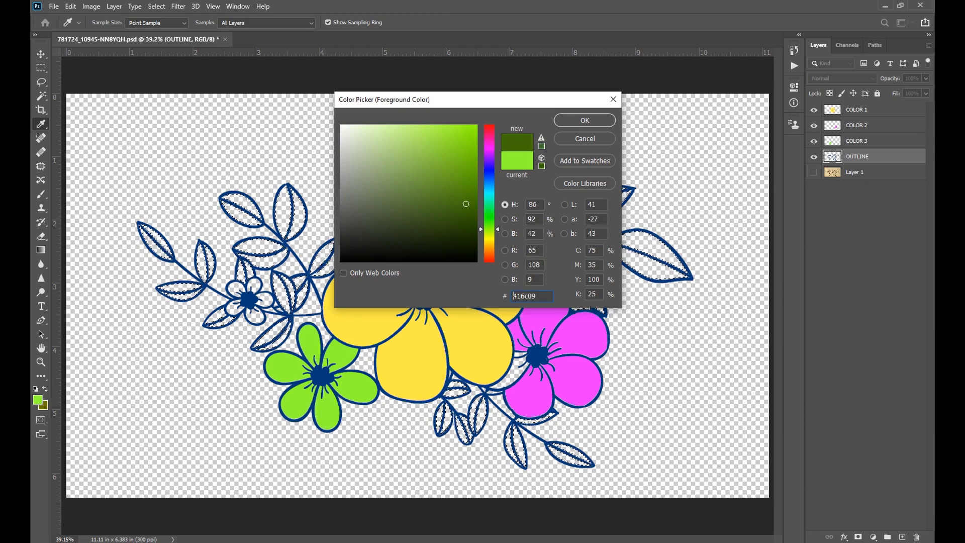
{"action": "key", "text": "Return"}
{"action": "key", "text": "w"}
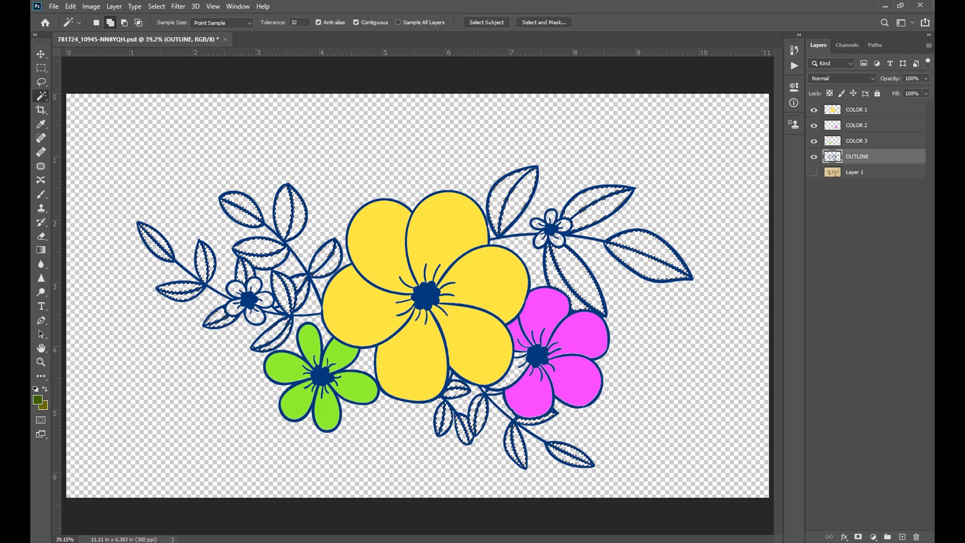
Fill the selected leaves with the dark green foreground color on a new layer named COLOR 4 and deselect.
{"action": "left_click", "coordinate": [928, 46]}
{"action": "left_click", "coordinate": [845, 55]}
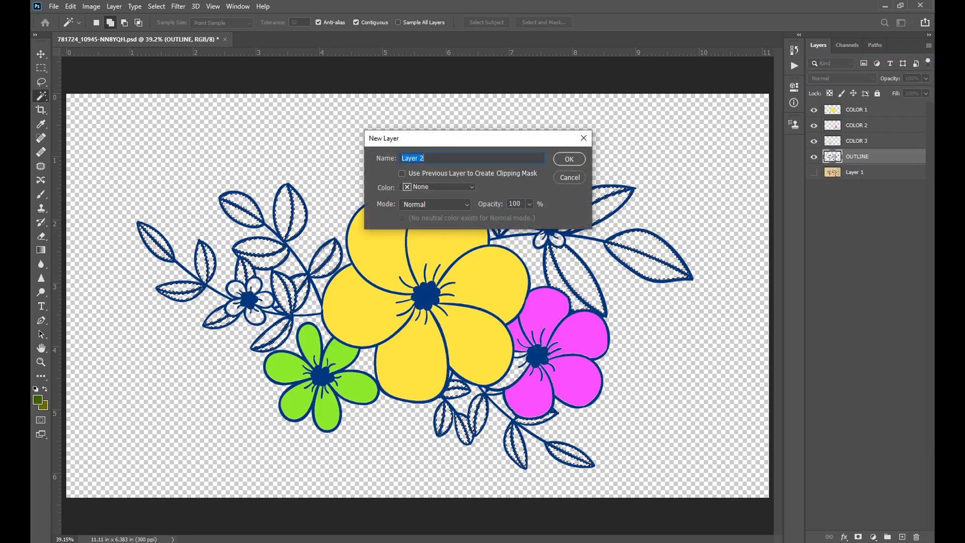
{"action": "type", "text": "COLOR 4"}
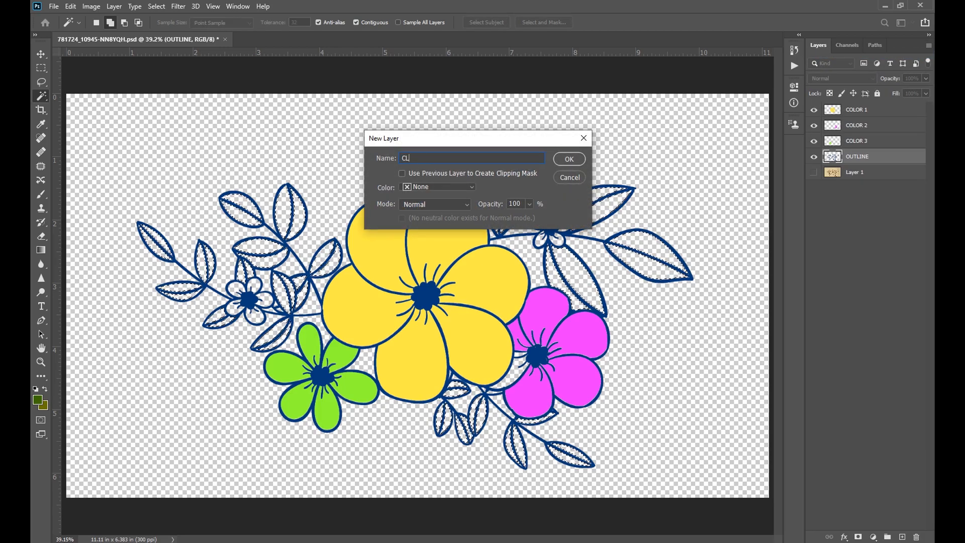
{"action": "key", "text": "Return"}
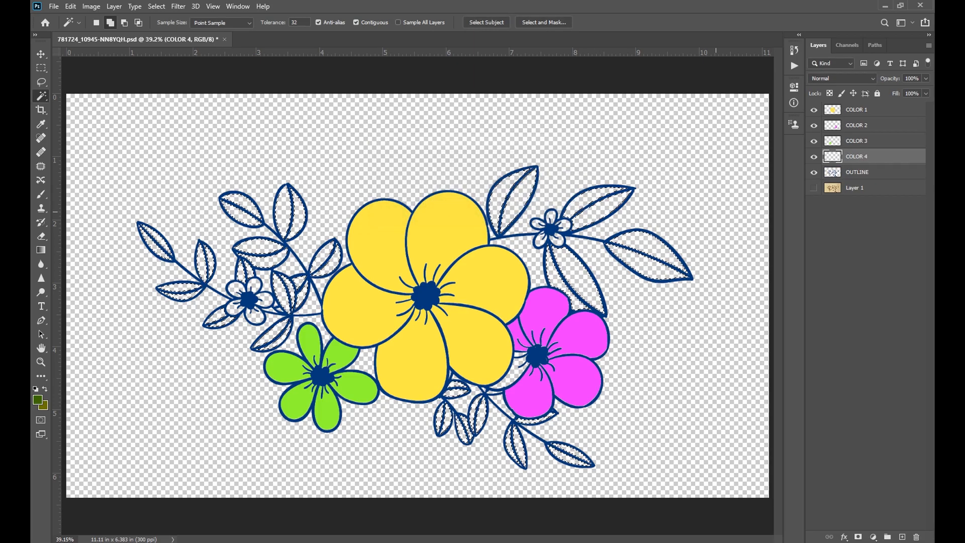
{"action": "key", "text": "alt+BackSpace"}
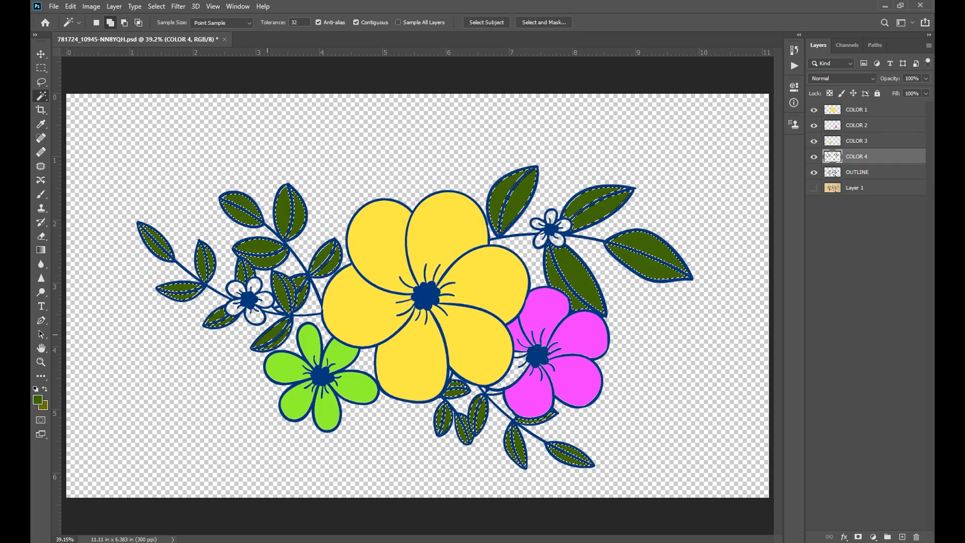
{"action": "key", "text": "ctrl+d"}
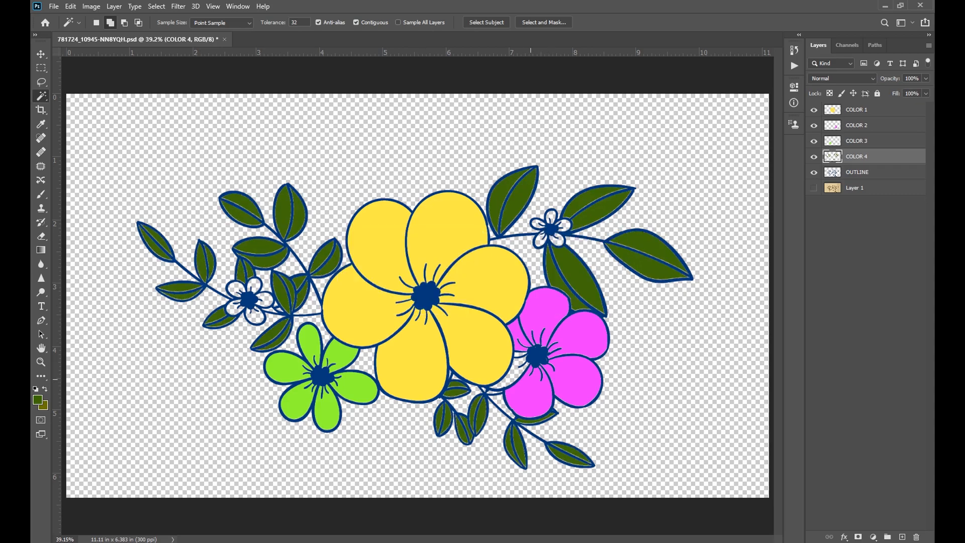
Select the missed petal between the yellow and magenta flowers on OUTLINE and fill it on COLOR 2 with magenta sampled from a neighboring petal.
{"action": "key", "text": "ctrl+1"}
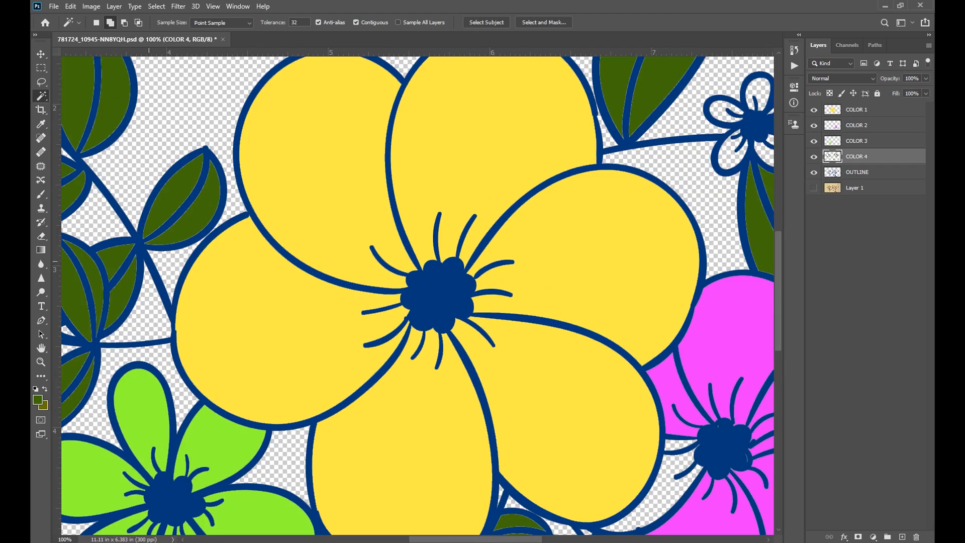
{"action": "left_click_drag", "start_coordinate": [648, 497], "coordinate": [394, 300]}
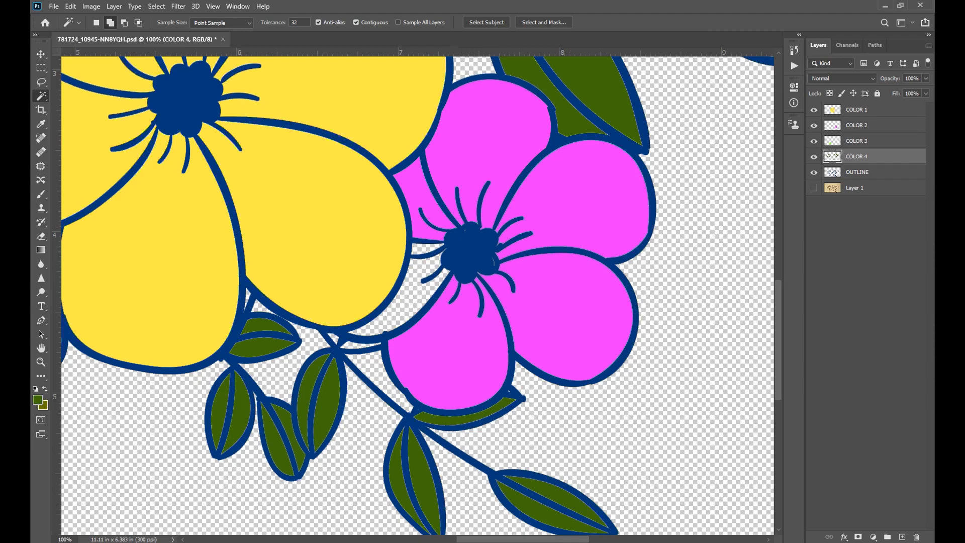
{"action": "left_click", "coordinate": [857, 126]}
{"action": "left_click", "coordinate": [814, 125]}
{"action": "left_click", "coordinate": [814, 126]}
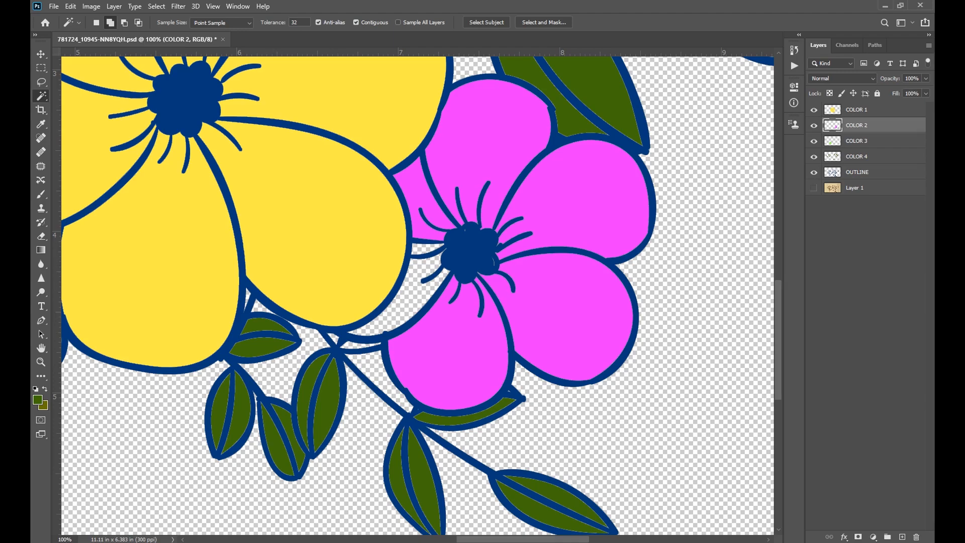
{"action": "left_click", "coordinate": [857, 172]}
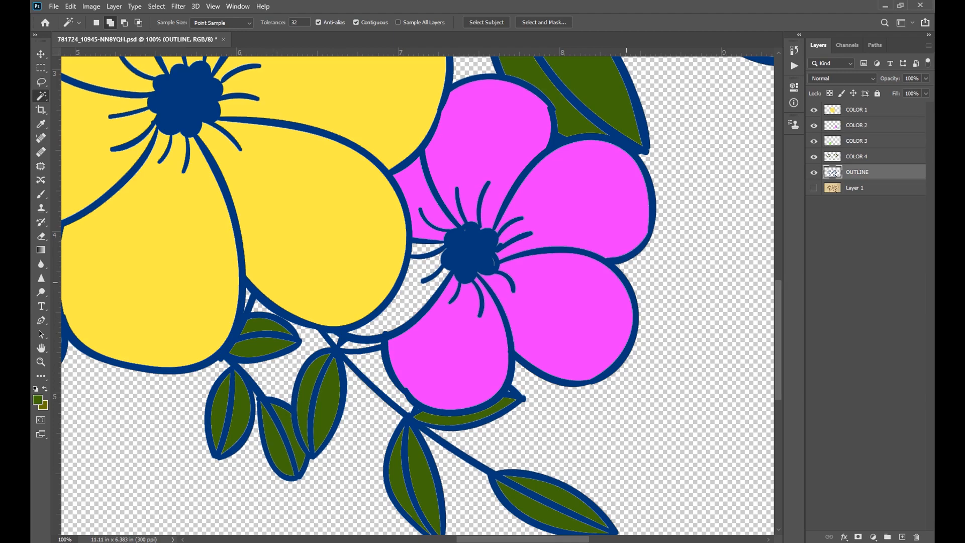
{"action": "left_click", "coordinate": [435, 255]}
{"action": "left_click", "coordinate": [857, 125]}
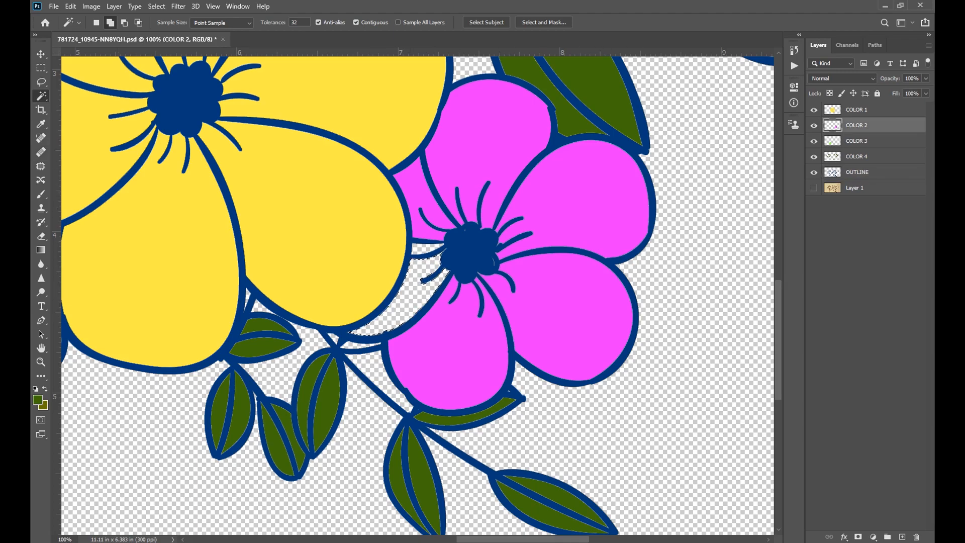
{"action": "left_click", "coordinate": [41, 124]}
{"action": "left_click", "coordinate": [593, 196]}
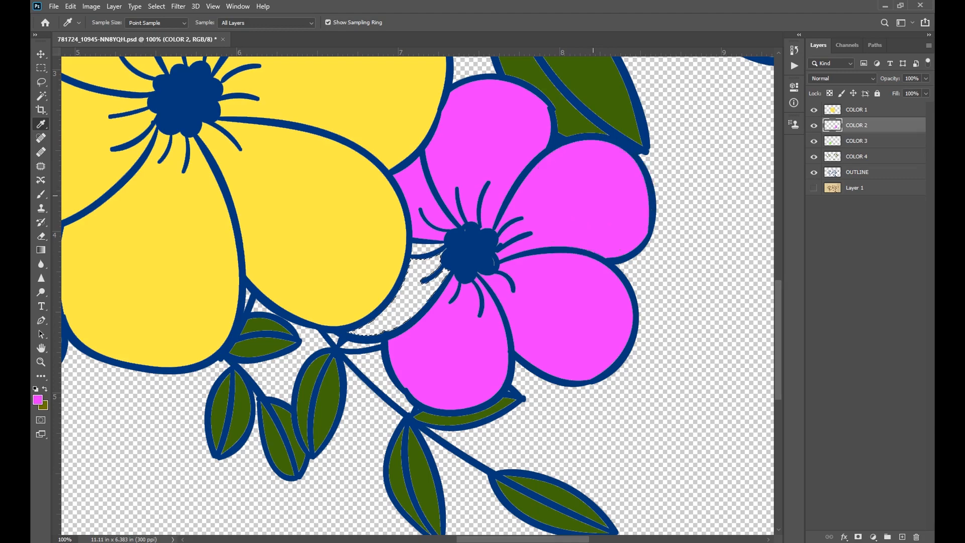
{"action": "key", "text": "alt+BackSpace"}
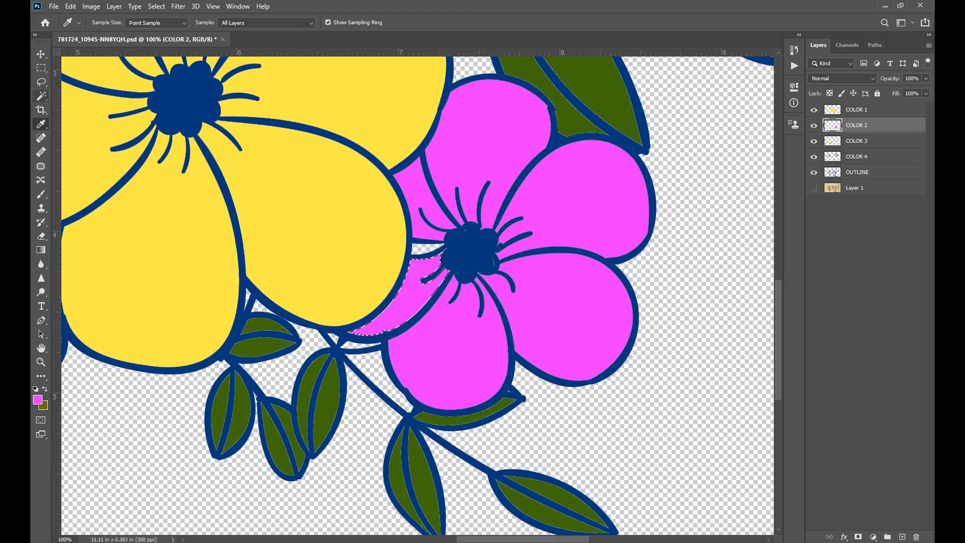
Add the small gap beside the magenta flower's center to the selection from OUTLINE, fill it with magenta on COLOR 2 and deselect.
{"action": "left_click", "coordinate": [42, 96]}
{"action": "left_click", "coordinate": [835, 175]}
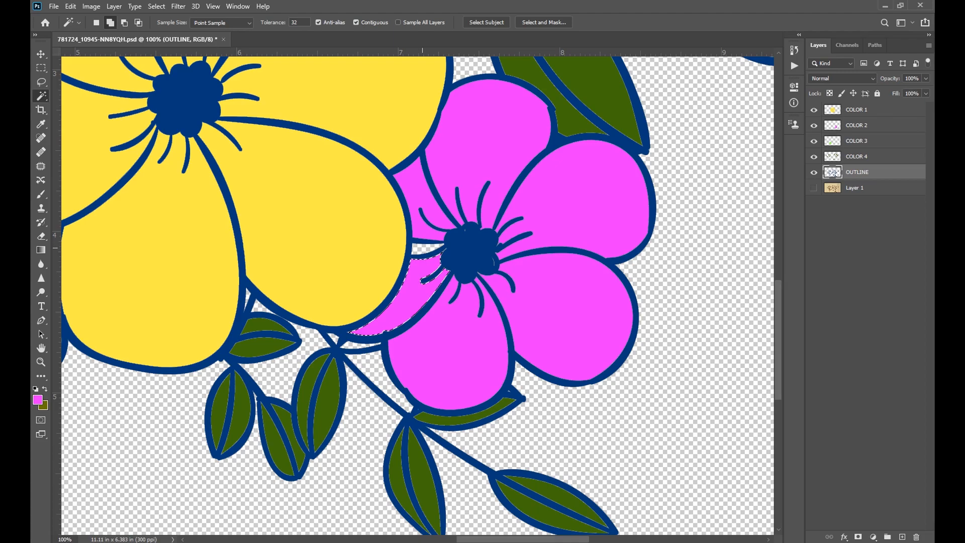
{"action": "left_click", "coordinate": [856, 125]}
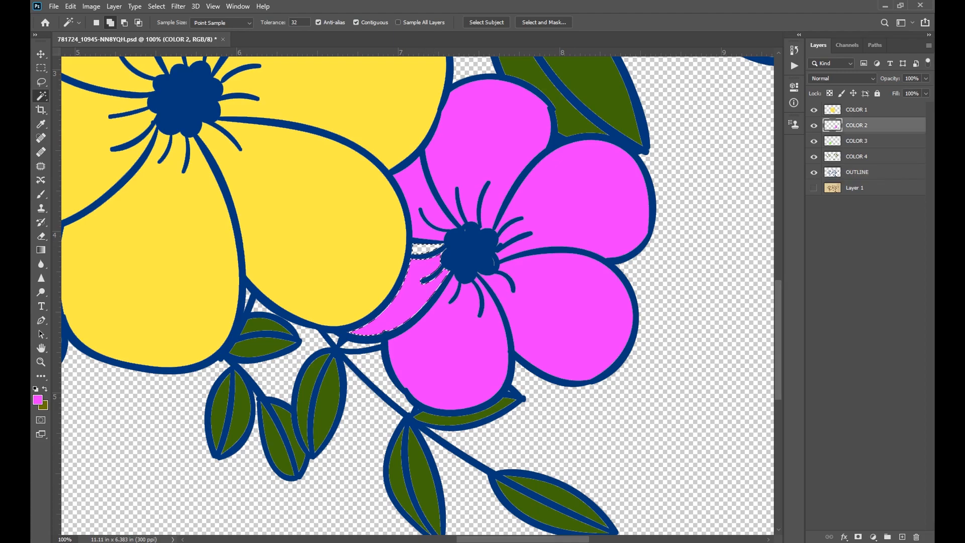
{"action": "key", "text": "alt+BackSpace"}
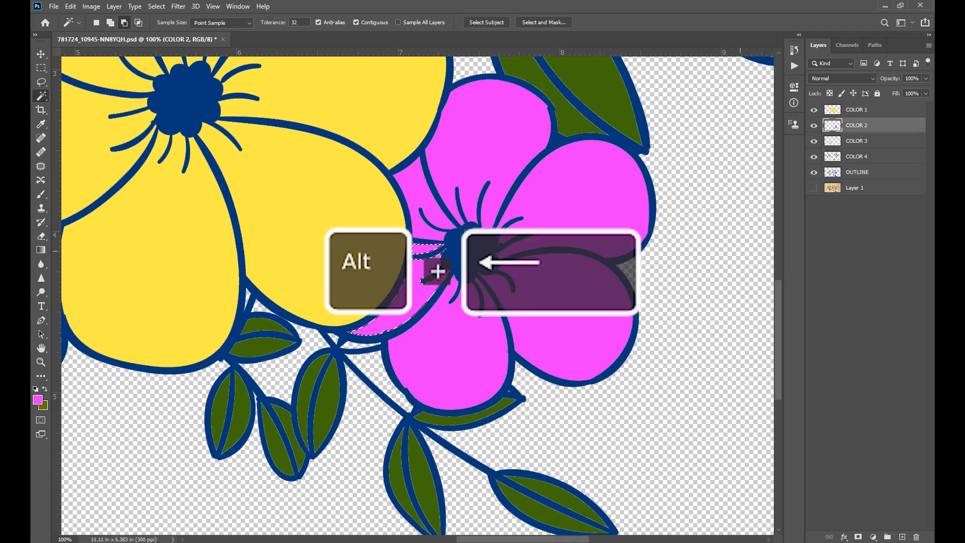
{"action": "key", "text": "ctrl+d"}
{"action": "key", "text": "ctrl+0"}
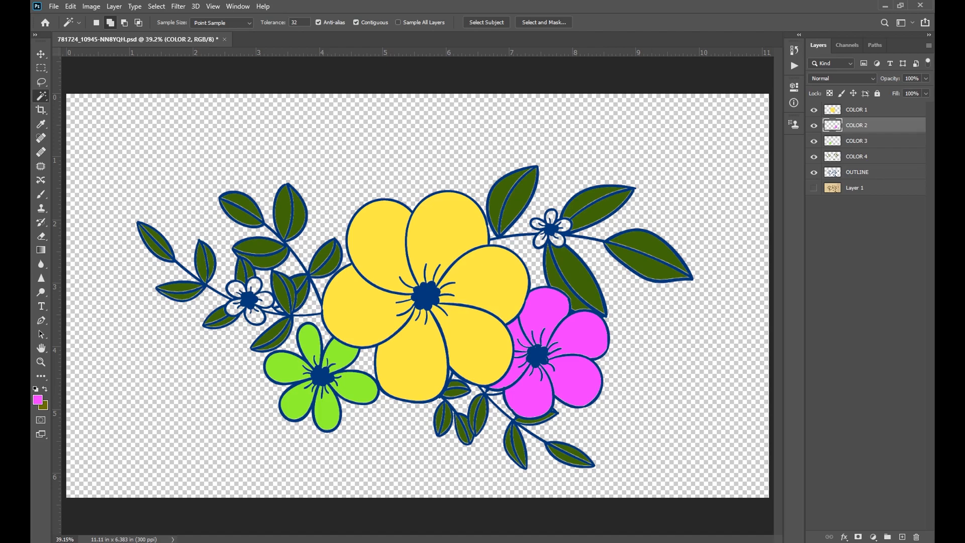
Make OUTLINE the active layer and set the foreground color to orange #ff8d31 for the small flowers.
{"action": "left_click", "coordinate": [832, 173]}
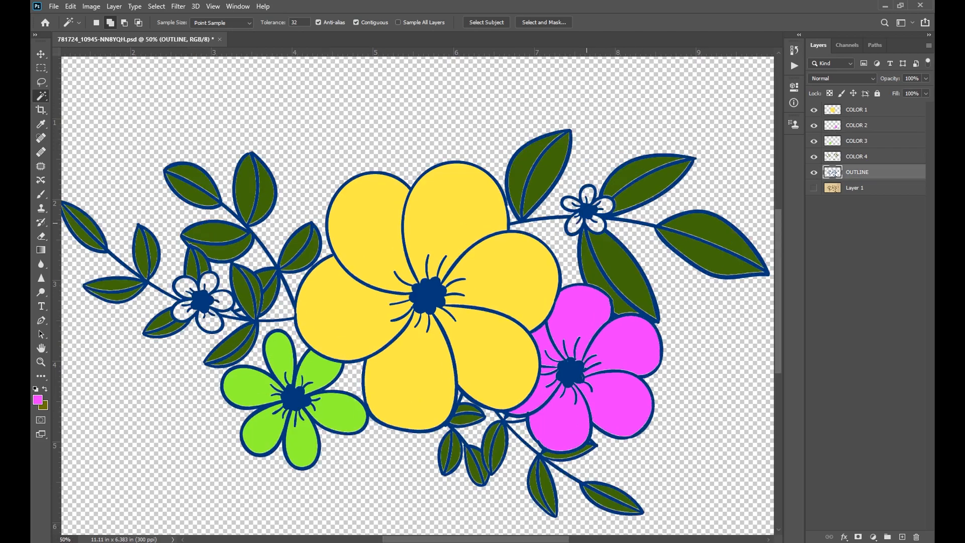
{"action": "key", "text": "ctrl+1"}
{"action": "left_click_drag", "start_coordinate": [586, 223], "coordinate": [362, 285]}
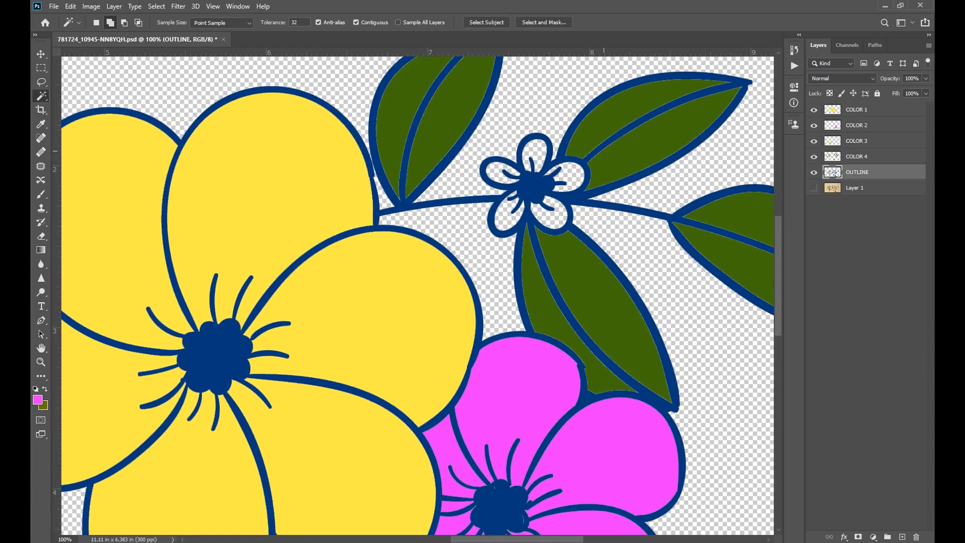
{"action": "left_click_drag", "start_coordinate": [193, 193], "coordinate": [151, 267]}
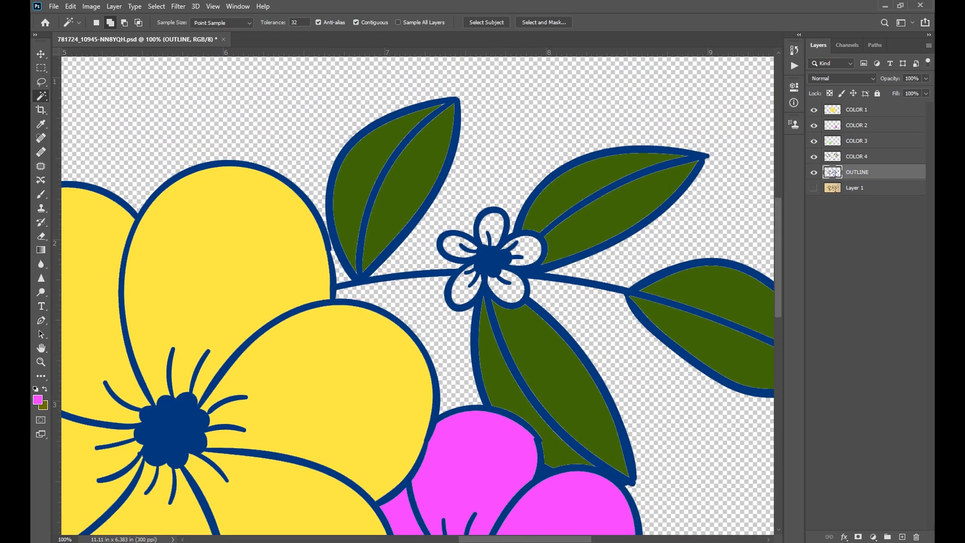
{"action": "left_click", "coordinate": [38, 400]}
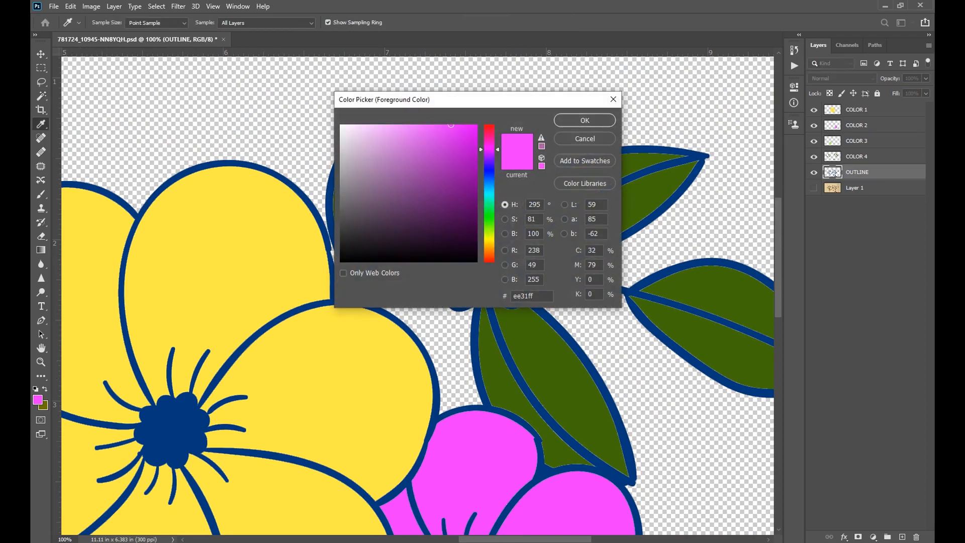
{"action": "double_click", "coordinate": [514, 295]}
{"action": "type", "text": "ff9231"}
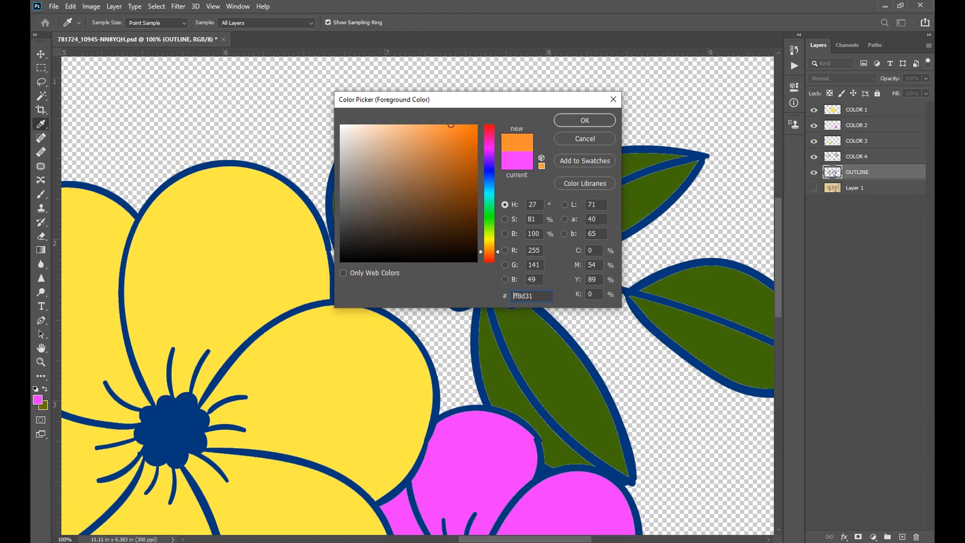
{"action": "left_click", "coordinate": [585, 120]}
{"action": "key", "text": "w"}
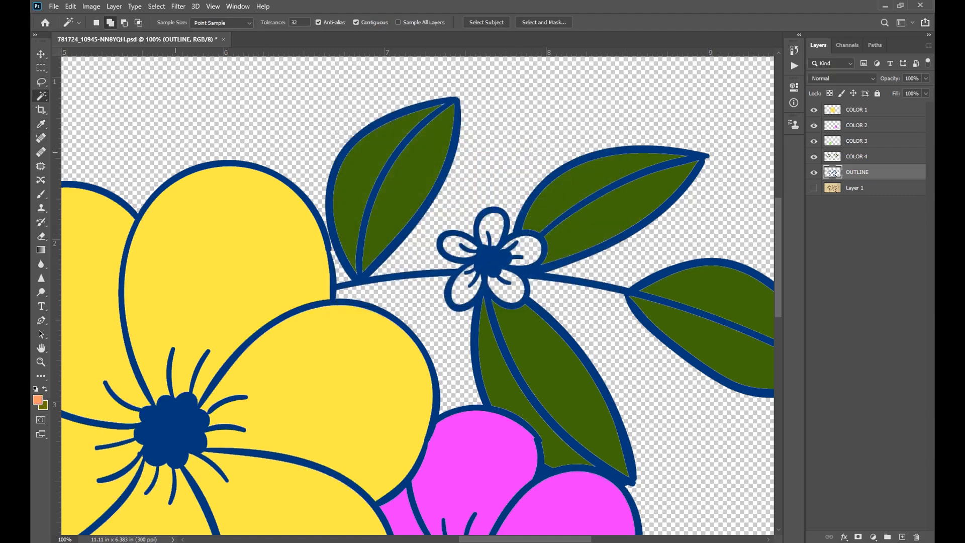
Select the petals of both small flowers, on the right and left branches, on the OUTLINE layer.
{"action": "left_click", "coordinate": [489, 223]}
{"action": "left_click", "coordinate": [530, 248]}
{"action": "left_click", "coordinate": [510, 285]}
{"action": "left_click", "coordinate": [463, 290]}
{"action": "left_click", "coordinate": [450, 245]}
{"action": "left_click_drag", "start_coordinate": [211, 427], "coordinate": [714, 206]}
{"action": "left_click_drag", "start_coordinate": [242, 221], "coordinate": [623, 229]}
{"action": "left_click", "coordinate": [571, 199]}
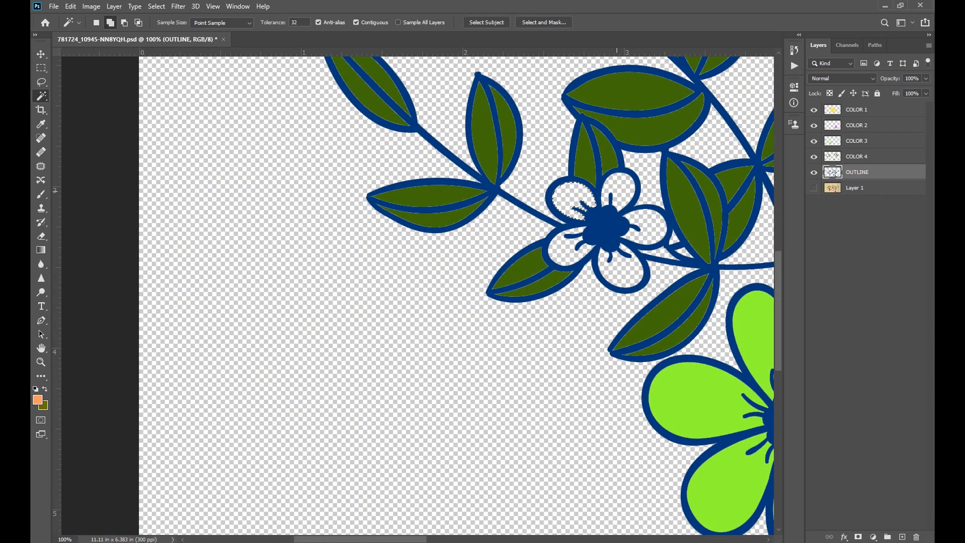
{"action": "key", "text": "ctrl+0"}
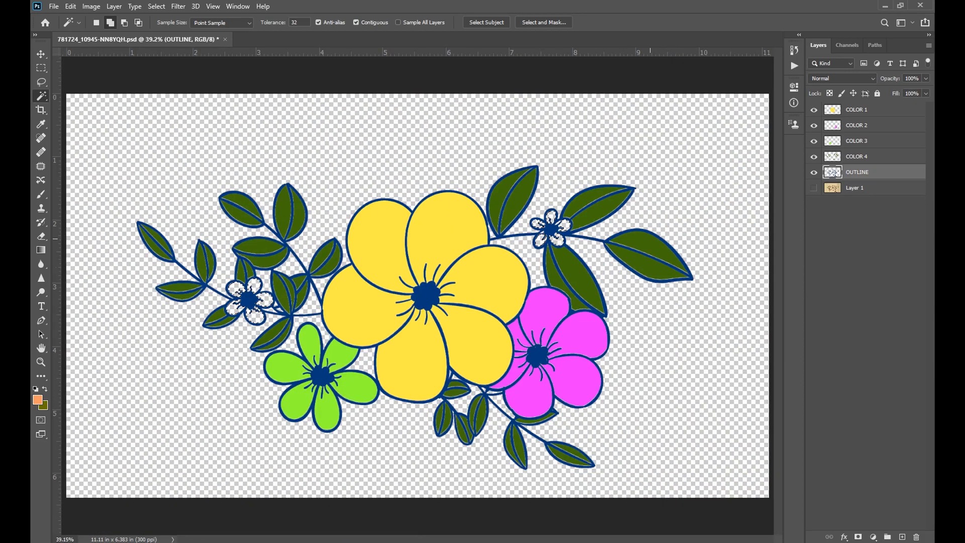
Create a new layer named COLOR 5, fill the selected small-flower petals on it with the orange foreground color and deselect.
{"action": "left_click", "coordinate": [928, 46]}
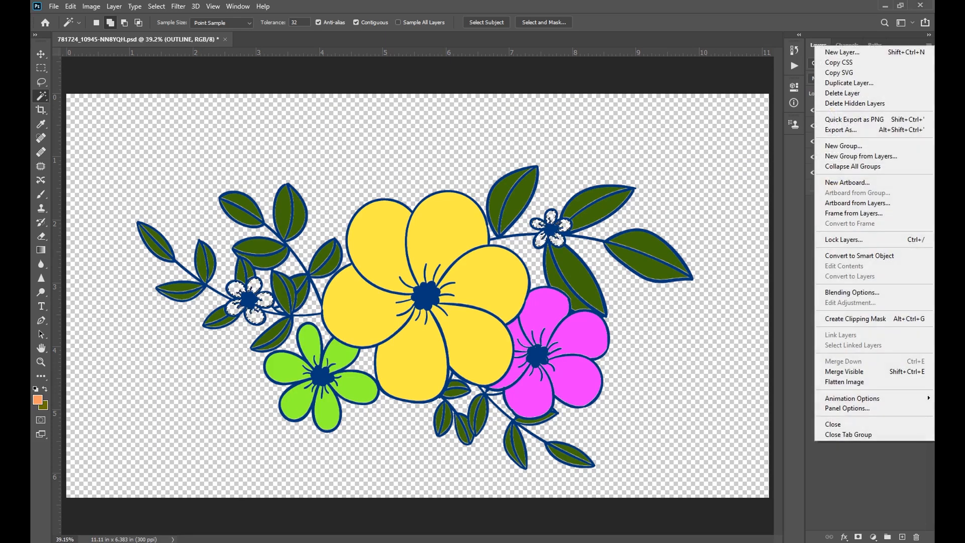
{"action": "left_click", "coordinate": [843, 52]}
{"action": "type", "text": "COLOR 5"}
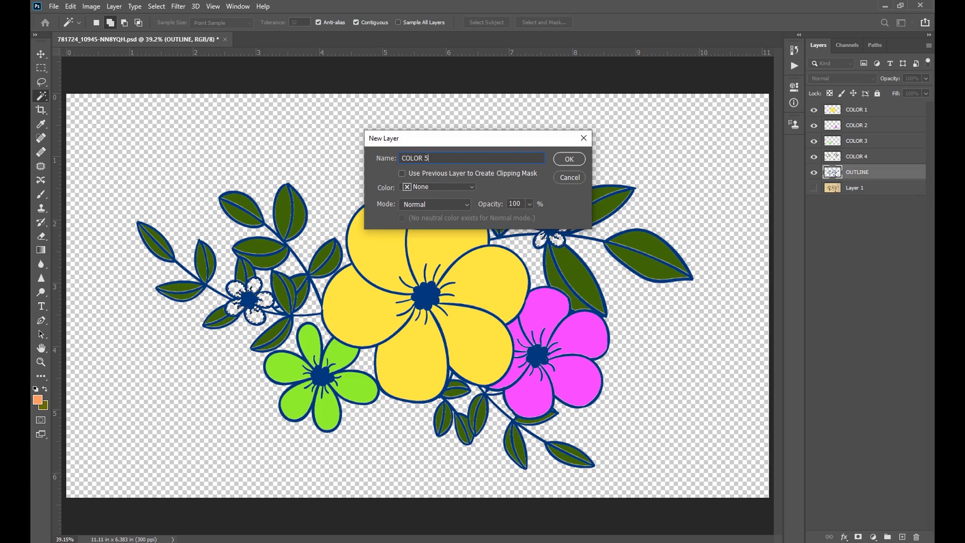
{"action": "key", "text": "Return"}
{"action": "key", "text": "alt+Left"}
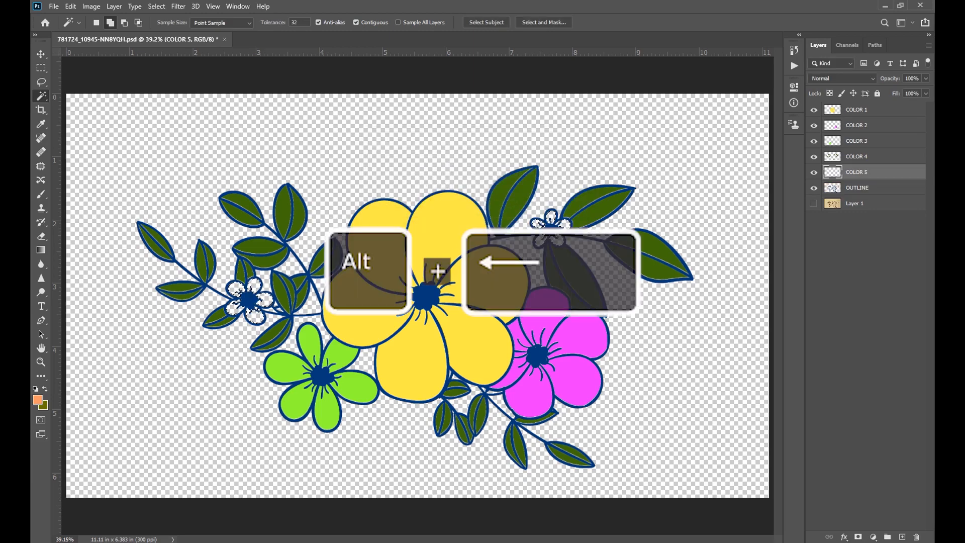
{"action": "key", "text": "alt+BackSpace"}
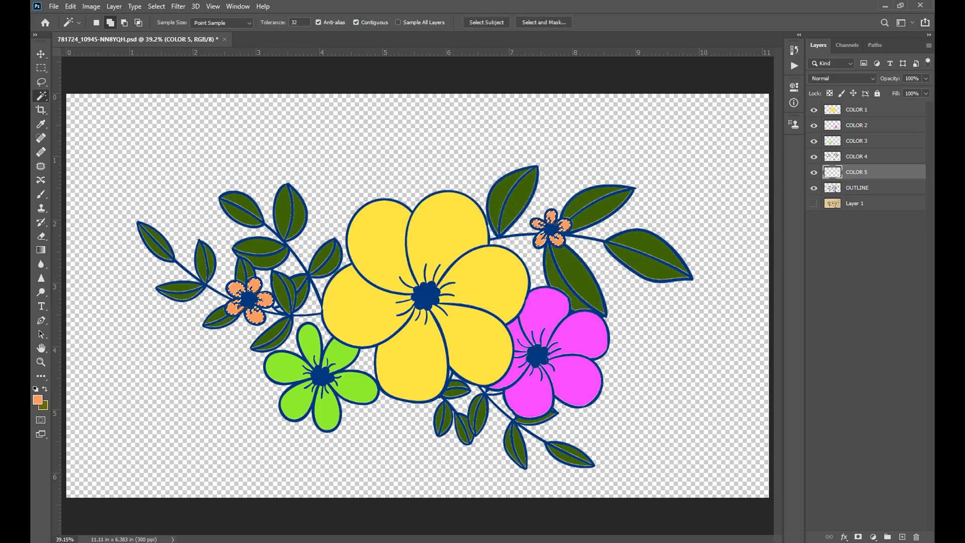
{"action": "key", "text": "ctrl+d"}
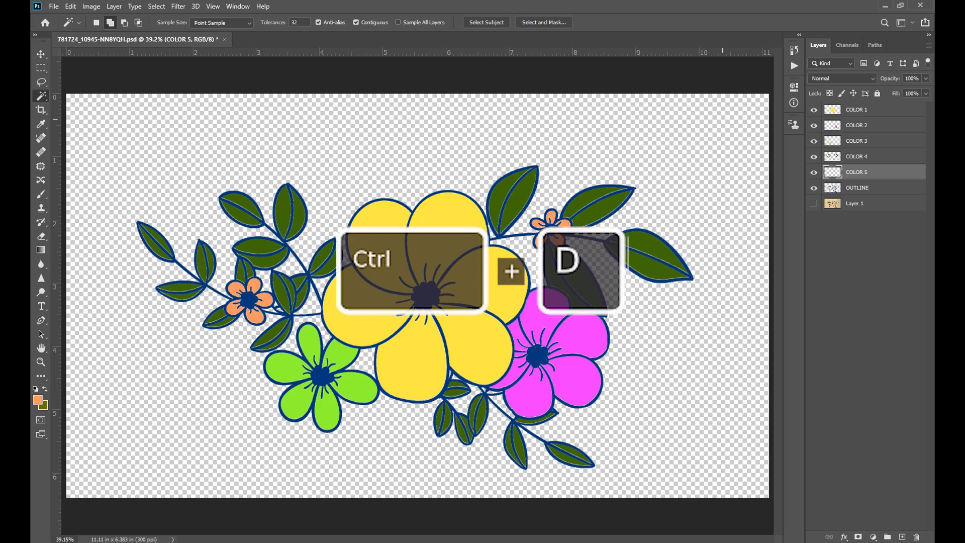
Select the unfilled gap in the lower-left petal of the right small flower, using the OUTLINE layer.
{"action": "key", "text": "ctrl+plus"}
{"action": "key", "text": "ctrl+plus"}
{"action": "key", "text": "ctrl+plus"}
{"action": "key", "text": "ctrl+plus"}
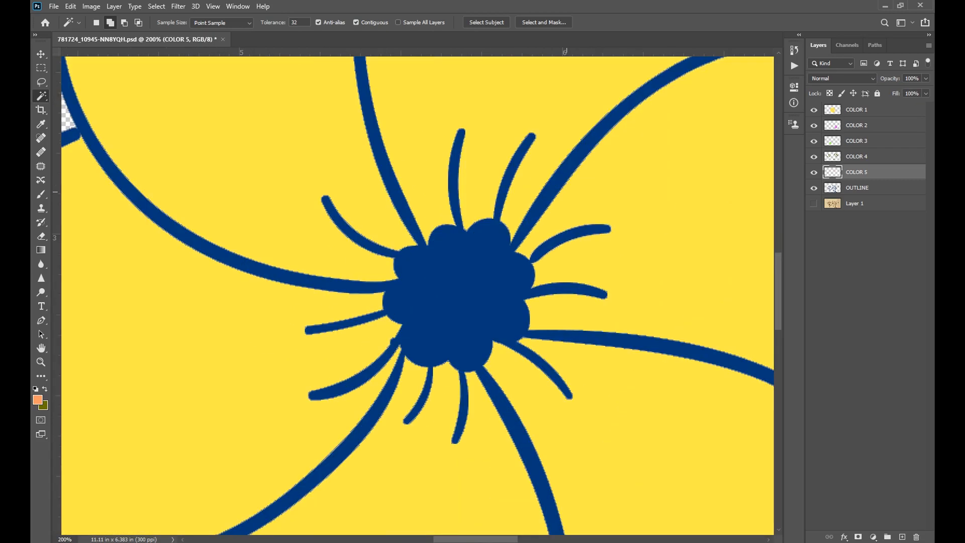
{"action": "left_click_drag", "start_coordinate": [566, 192], "coordinate": [309, 447]}
{"action": "left_click_drag", "start_coordinate": [559, 361], "coordinate": [326, 486]}
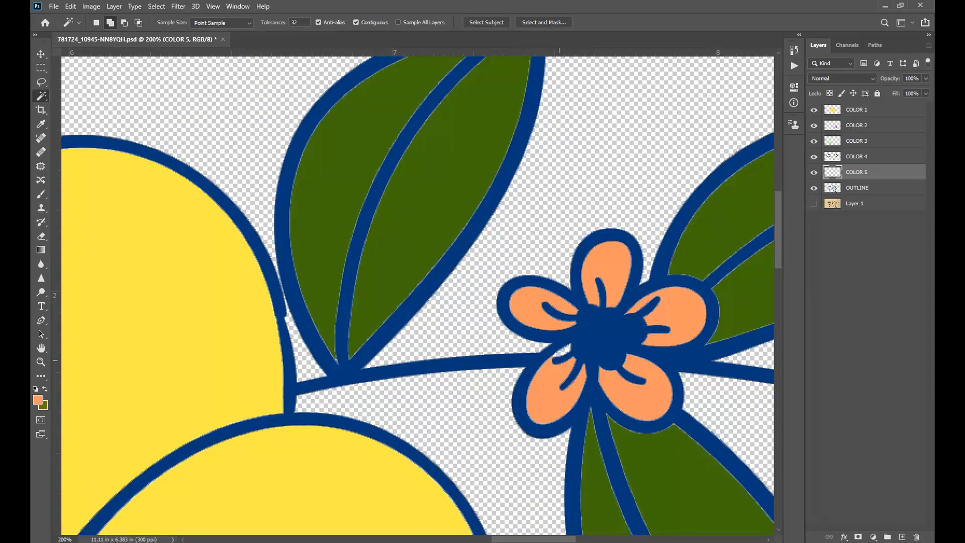
{"action": "key", "text": "ctrl+plus"}
{"action": "key", "text": "ctrl+plus"}
{"action": "left_click_drag", "start_coordinate": [571, 346], "coordinate": [442, 324]}
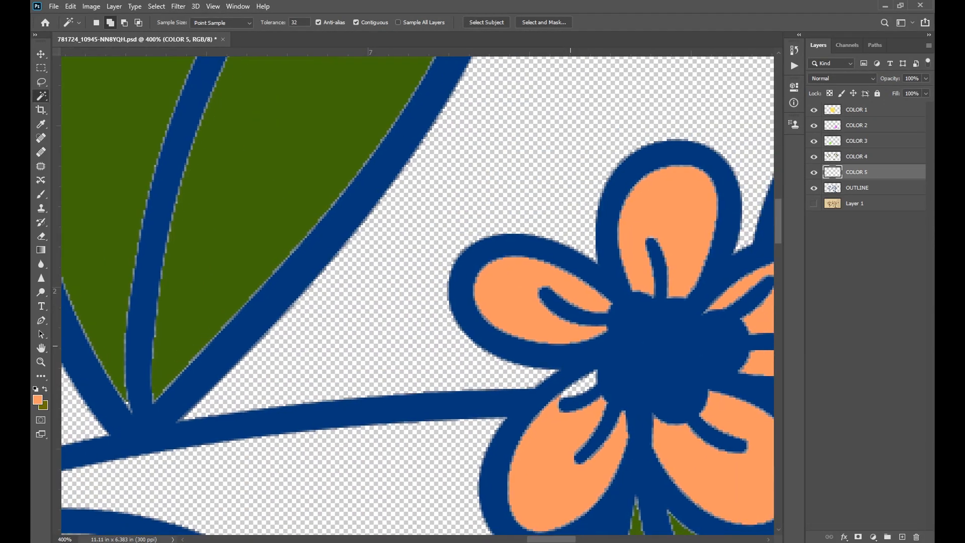
{"action": "left_click", "coordinate": [833, 189]}
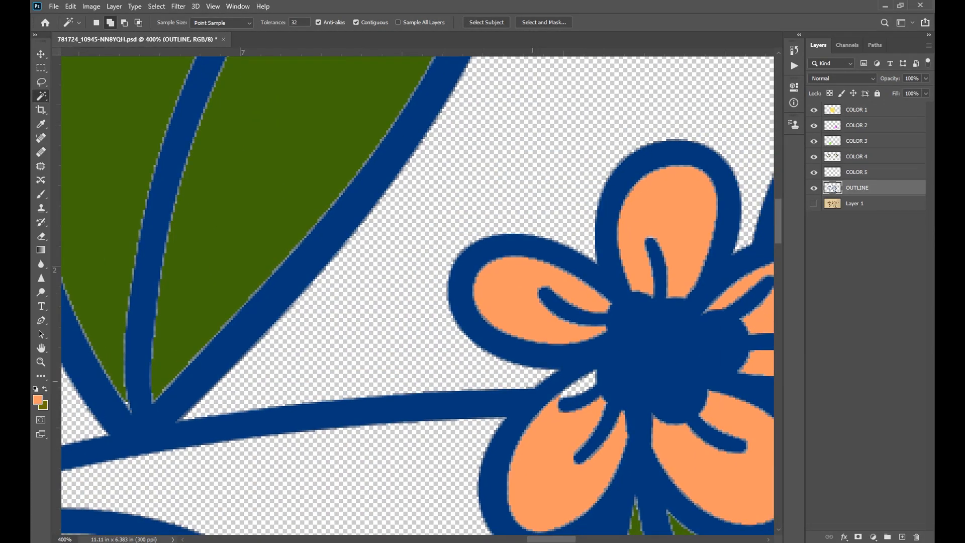
{"action": "left_click", "coordinate": [578, 385]}
Fill the selected petal gap with the orange foreground color on the COLOR 5 layer and deselect.
{"action": "key", "text": "alt+bracketright"}
{"action": "key", "text": "alt+BackSpace"}
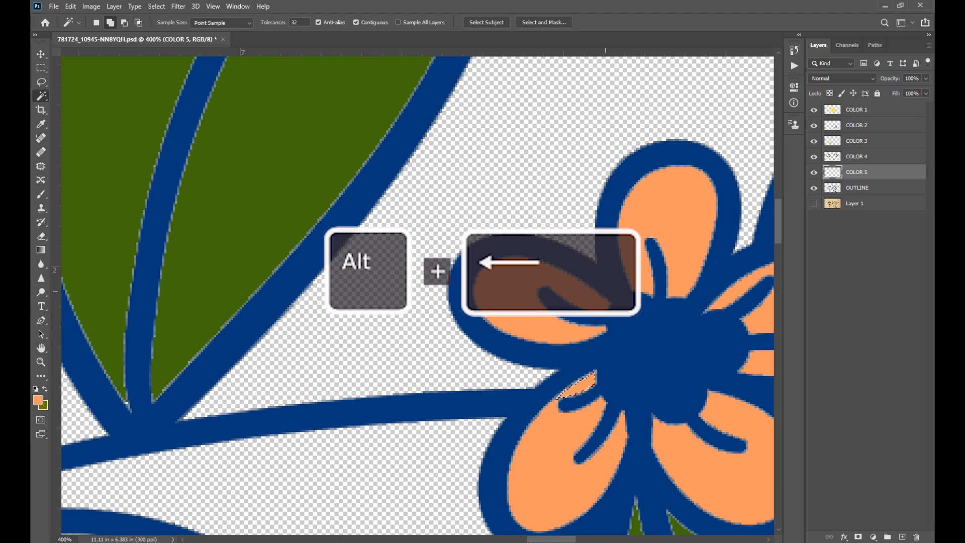
{"action": "key", "text": "ctrl+d"}
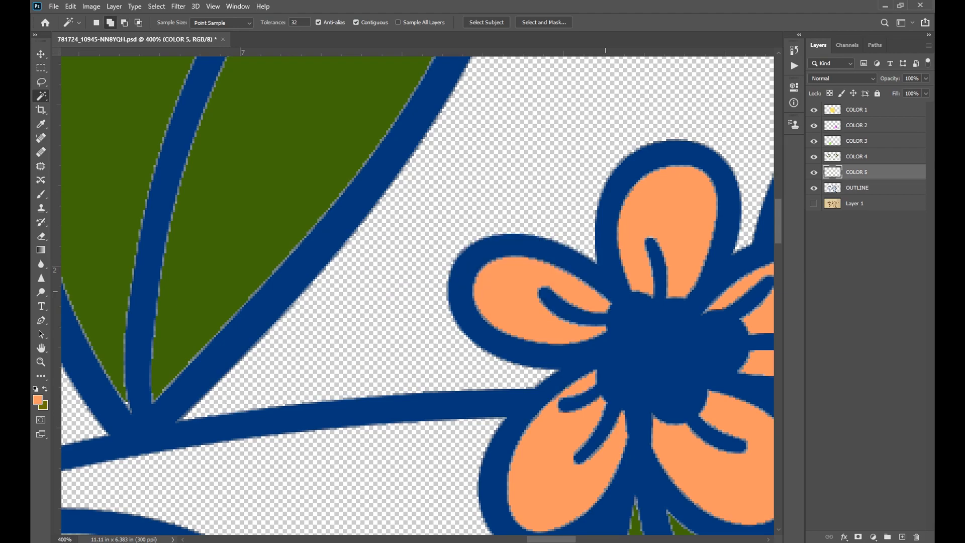
Create a new layer named BACKGROUND directly above Layer 1, beneath the OUTLINE layer.
{"action": "key", "text": "ctrl+minus"}
{"action": "key", "text": "ctrl+minus"}
{"action": "key", "text": "ctrl+minus"}
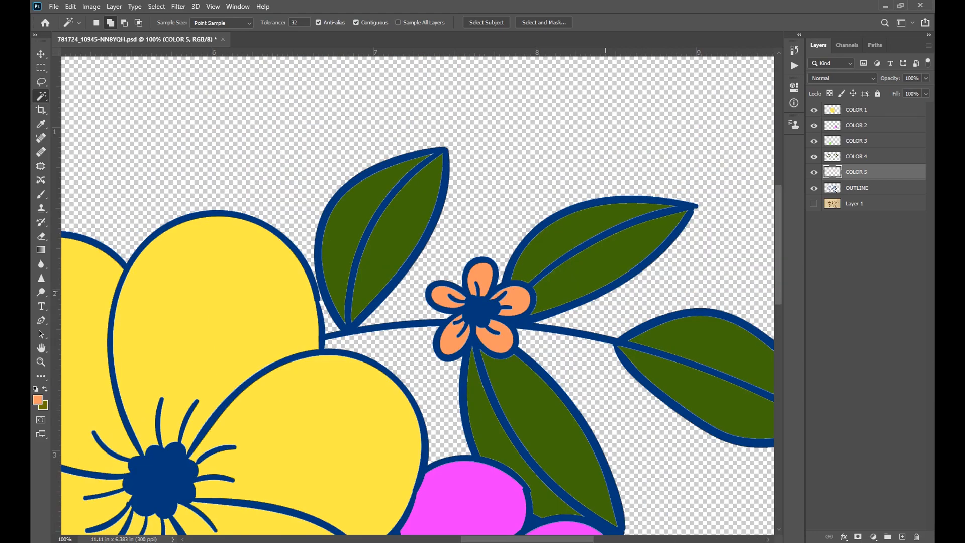
{"action": "key", "text": "ctrl+0"}
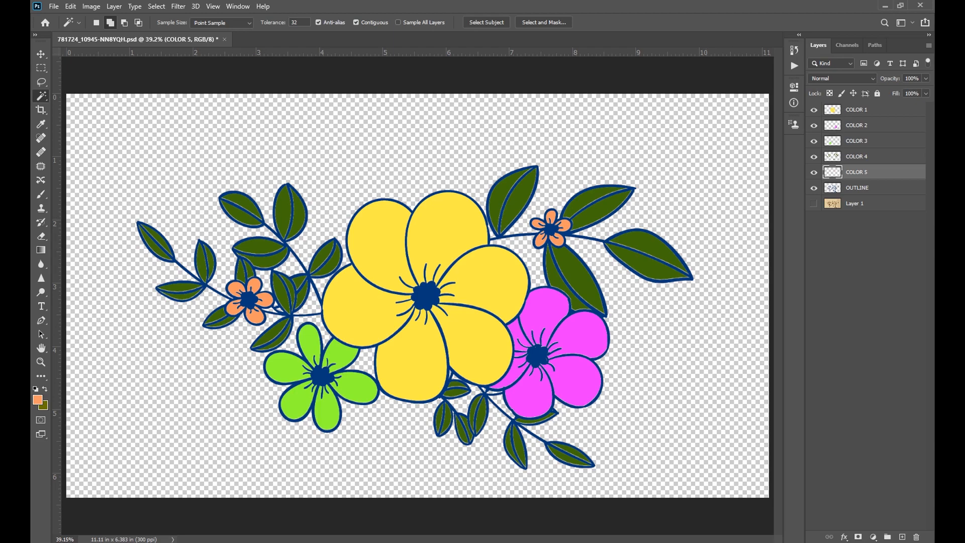
{"action": "left_click", "coordinate": [833, 203]}
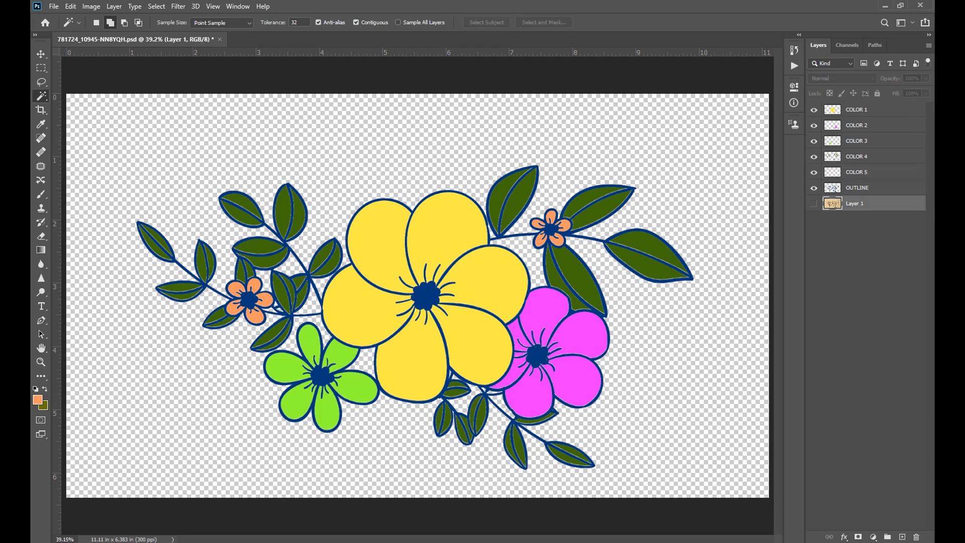
{"action": "left_click", "coordinate": [928, 45]}
{"action": "left_click", "coordinate": [832, 52]}
{"action": "type", "text": "BACKGROUND"}
{"action": "key", "text": "Return"}
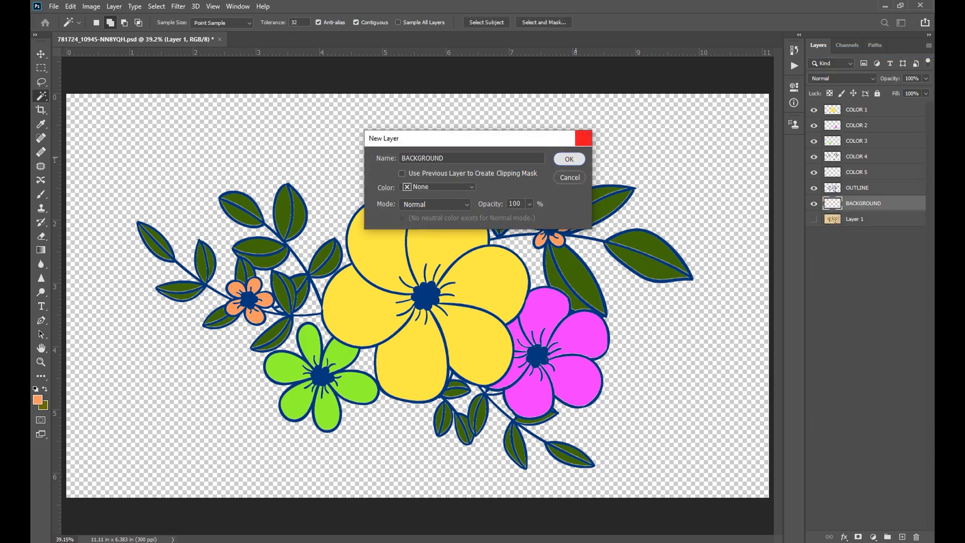
Set the foreground color to light cyan #a3feff and fill the BACKGROUND layer with it.
{"action": "left_click", "coordinate": [37, 400]}
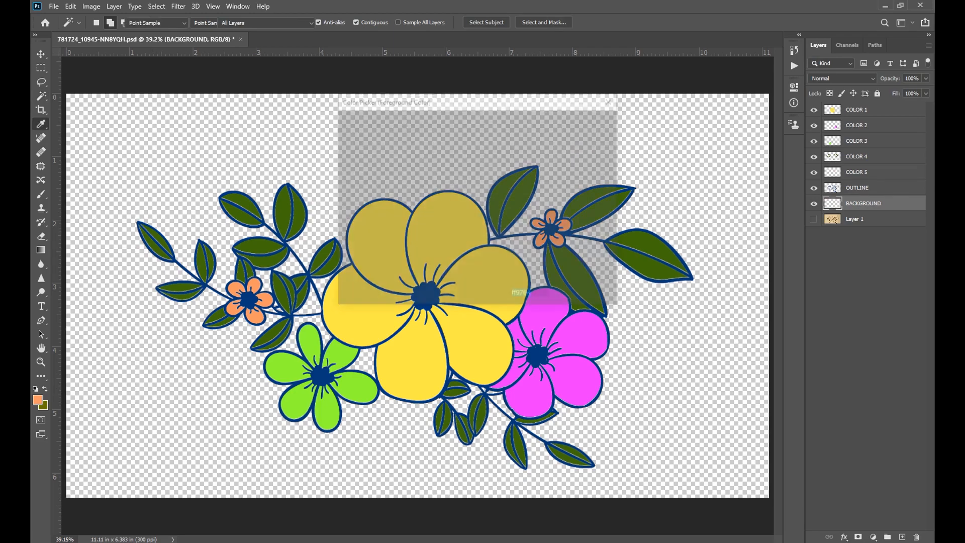
{"action": "left_click_drag", "start_coordinate": [489, 200], "coordinate": [490, 193]}
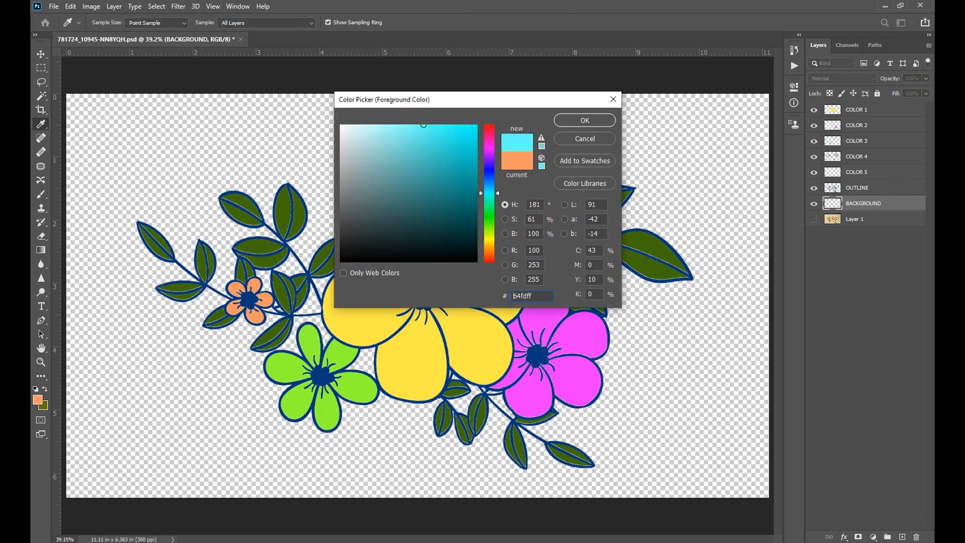
{"action": "left_click_drag", "start_coordinate": [423, 125], "coordinate": [390, 124]}
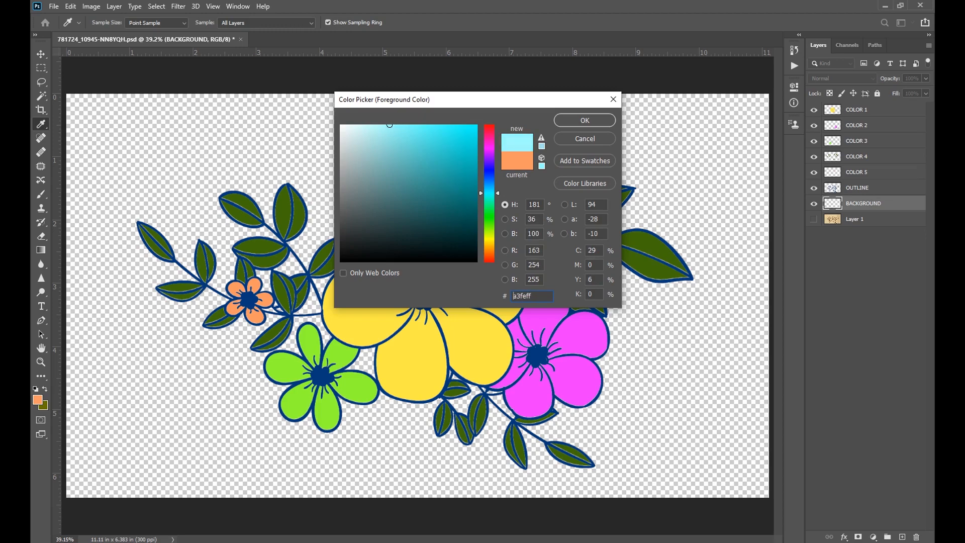
{"action": "key", "text": "Return"}
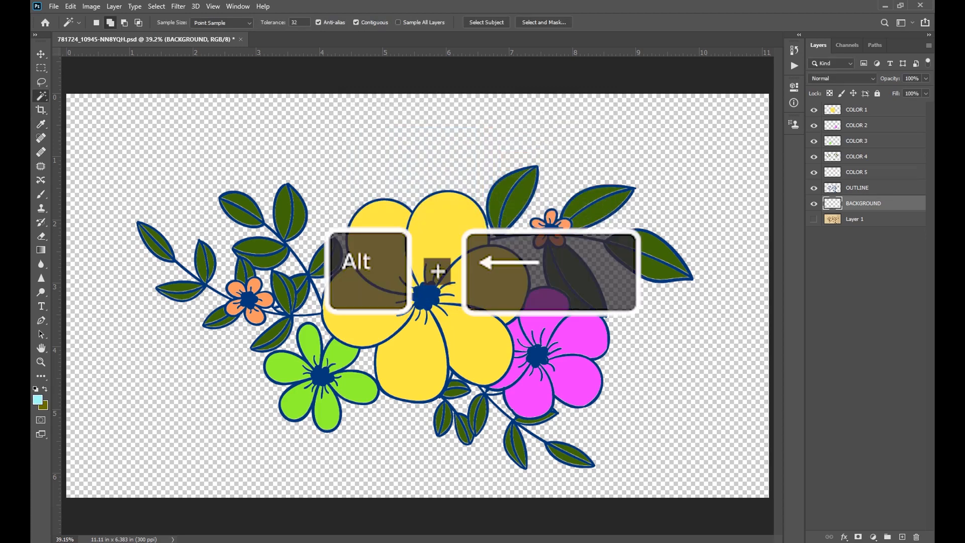
{"action": "key", "text": "alt+BackSpace"}
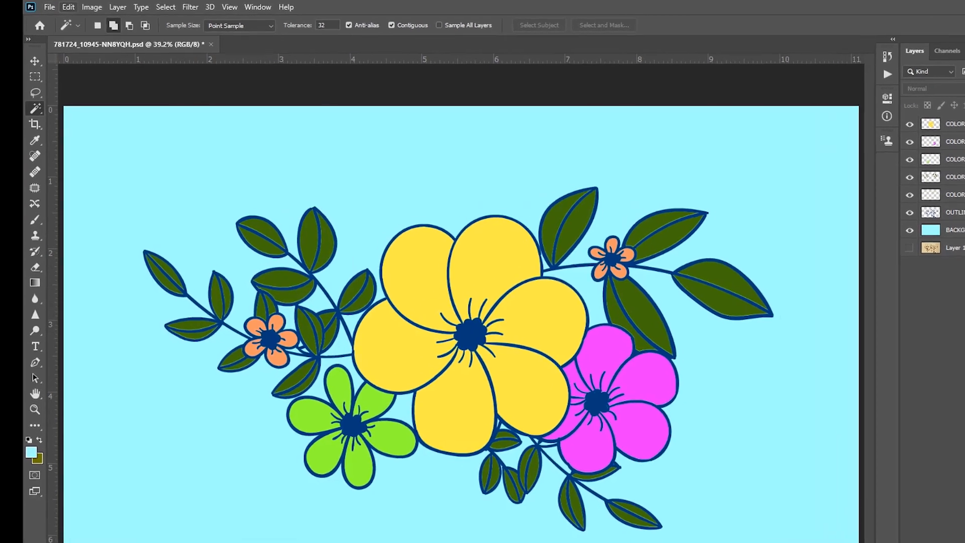
Define the colored floral artwork as a pattern, keeping the suggested name 781724_10945-NN8YQH.psd.
{"action": "left_click", "coordinate": [71, 7]}
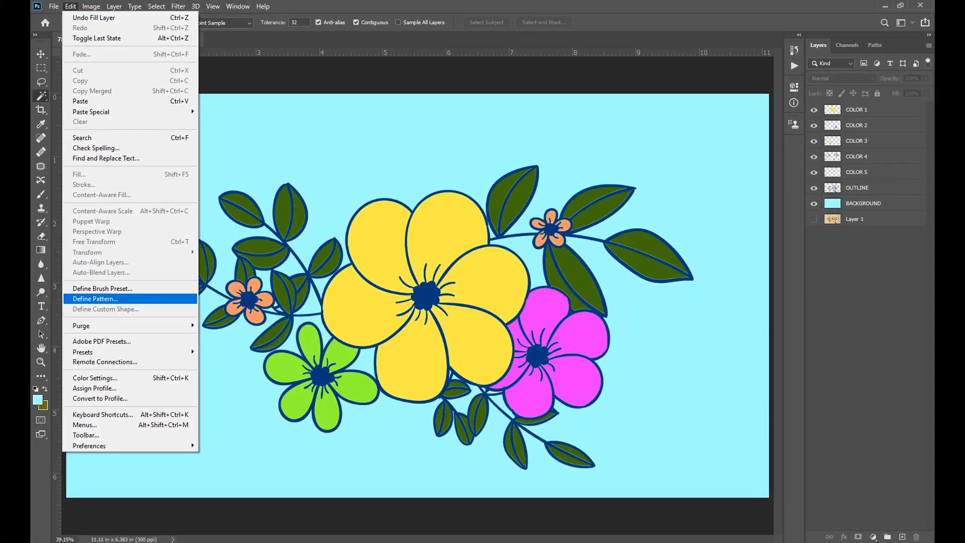
{"action": "left_click", "coordinate": [95, 298]}
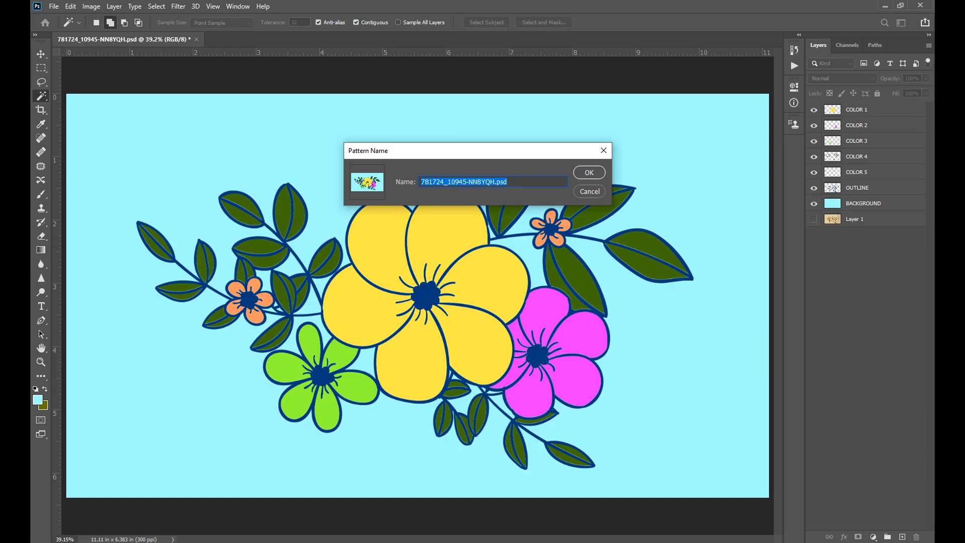
{"action": "key", "text": "Return"}
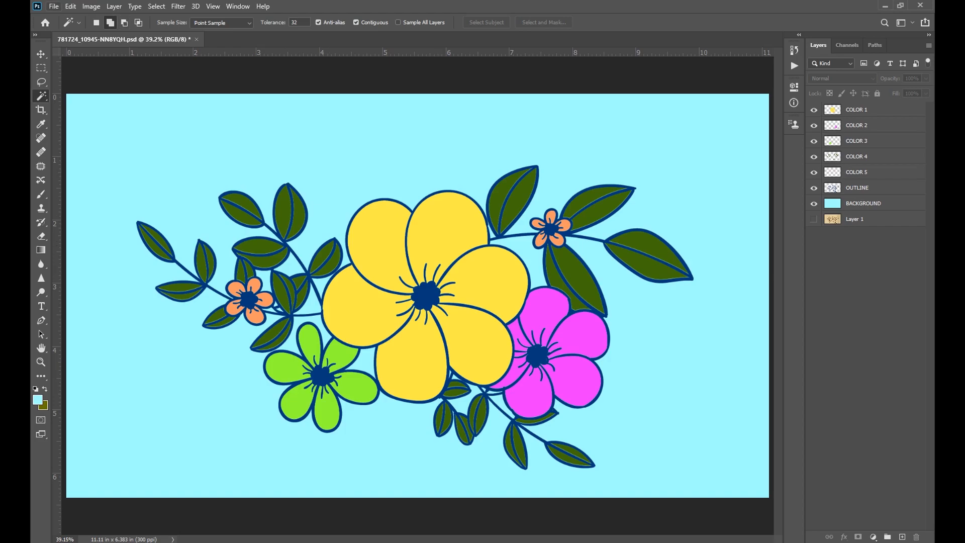
Create a new document from the A4 print preset, 210 x 297 mm at 300 ppi.
{"action": "left_click", "coordinate": [53, 6]}
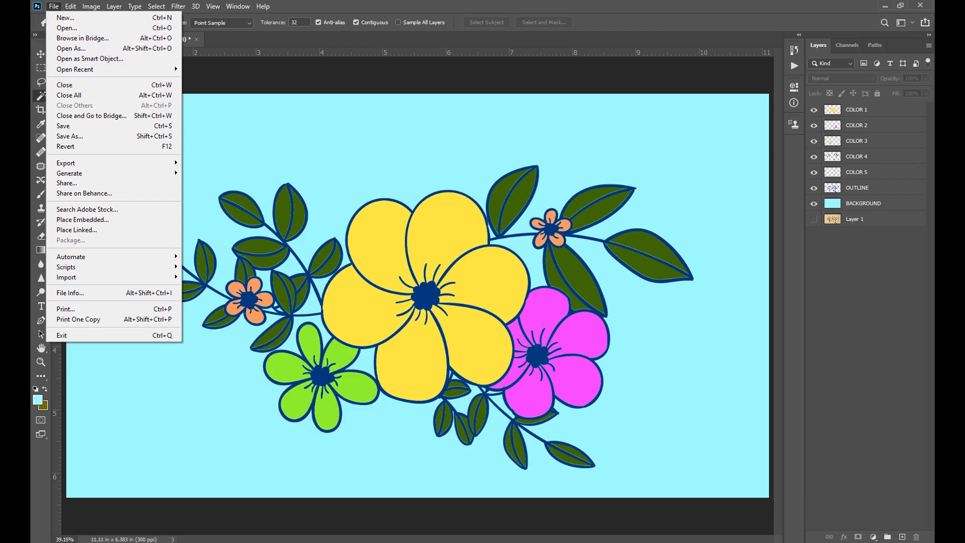
{"action": "left_click", "coordinate": [65, 17]}
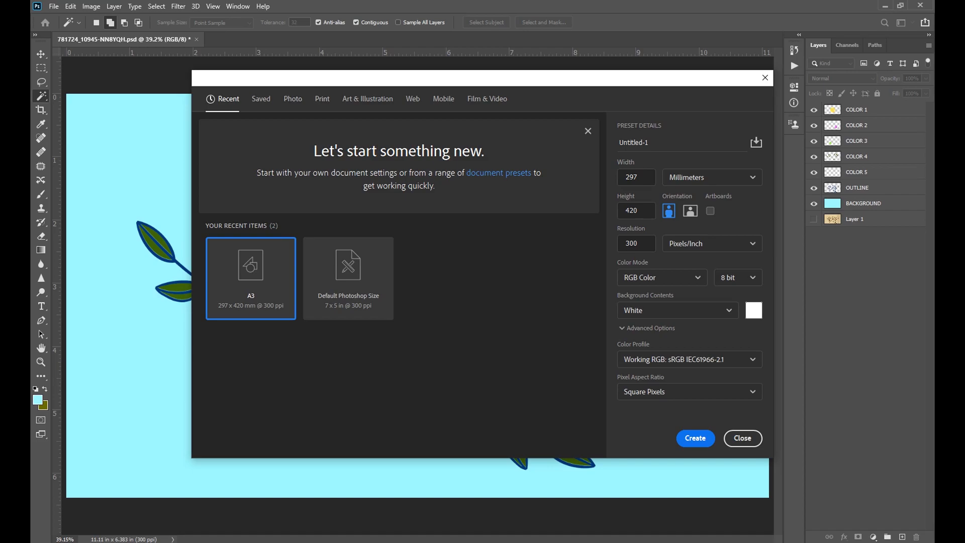
{"action": "left_click", "coordinate": [322, 98]}
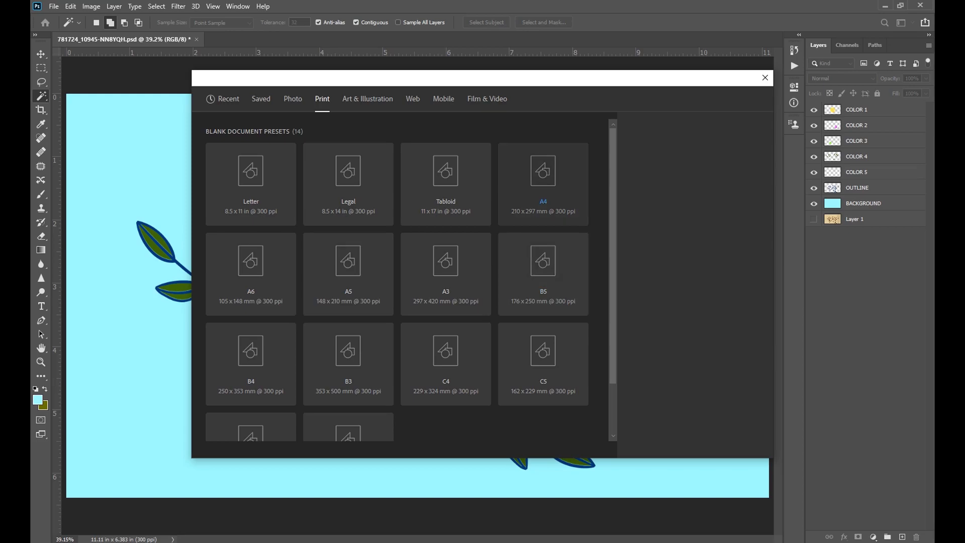
{"action": "left_click", "coordinate": [534, 221]}
{"action": "left_click", "coordinate": [695, 438]}
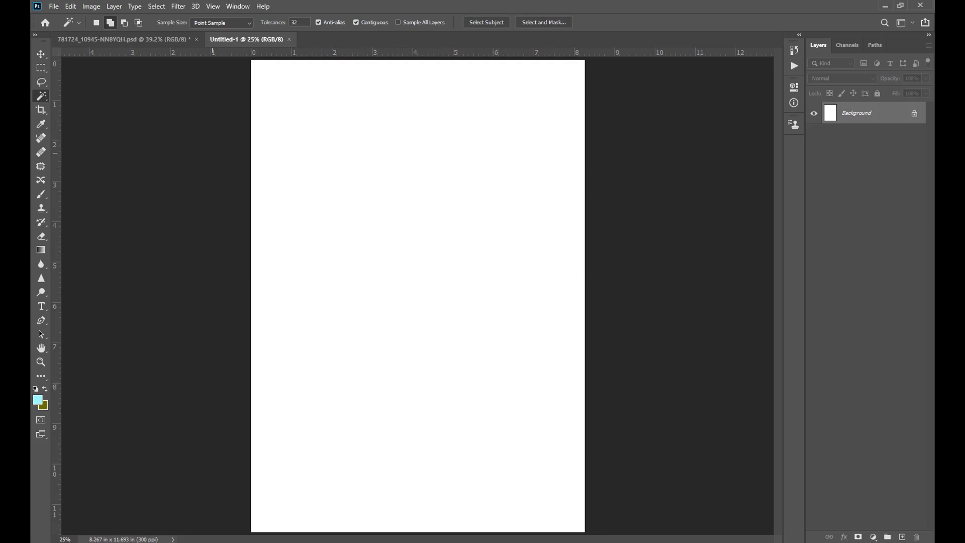
Show the saved patterns in the blank A4 document, expand the Trees group and locate the floral pattern.
{"action": "left_click", "coordinate": [146, 39]}
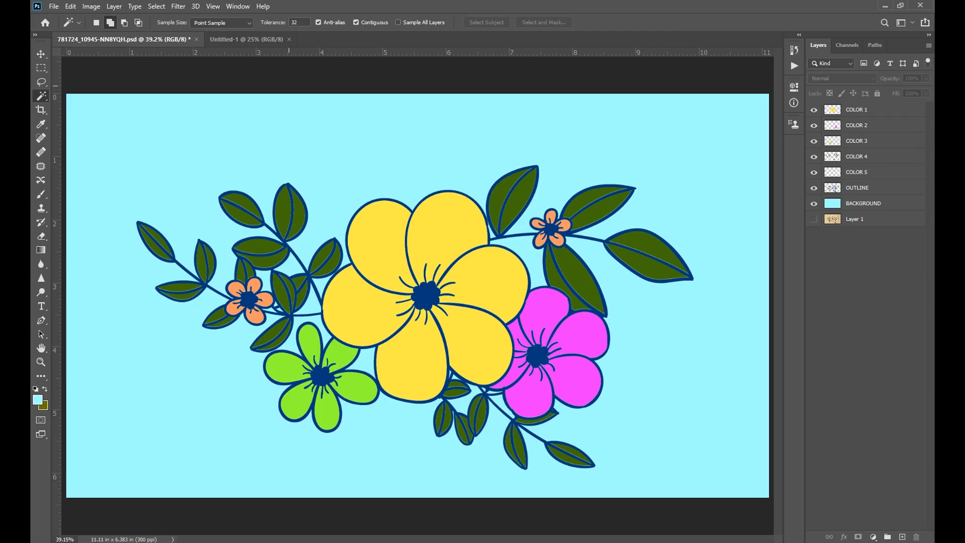
{"action": "left_click", "coordinate": [246, 39]}
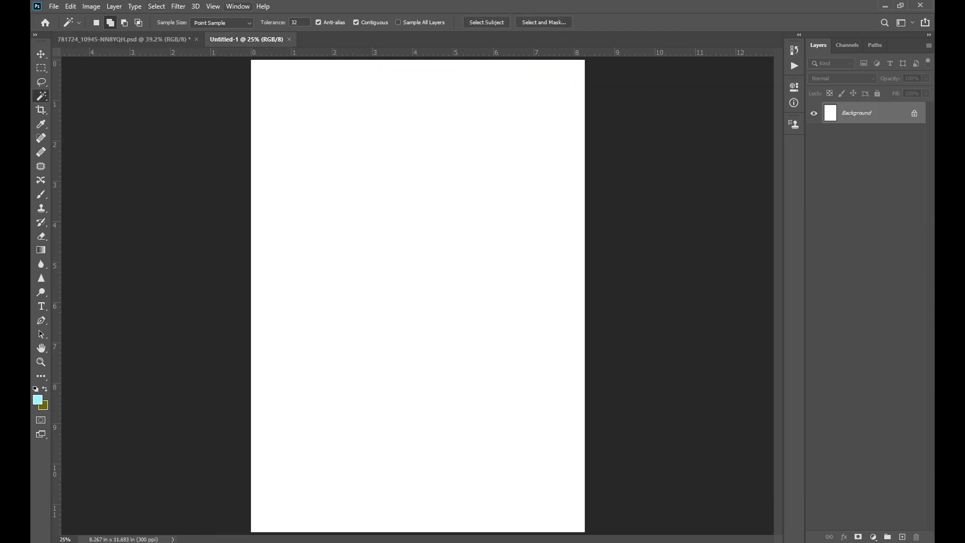
{"action": "left_click", "coordinate": [238, 7]}
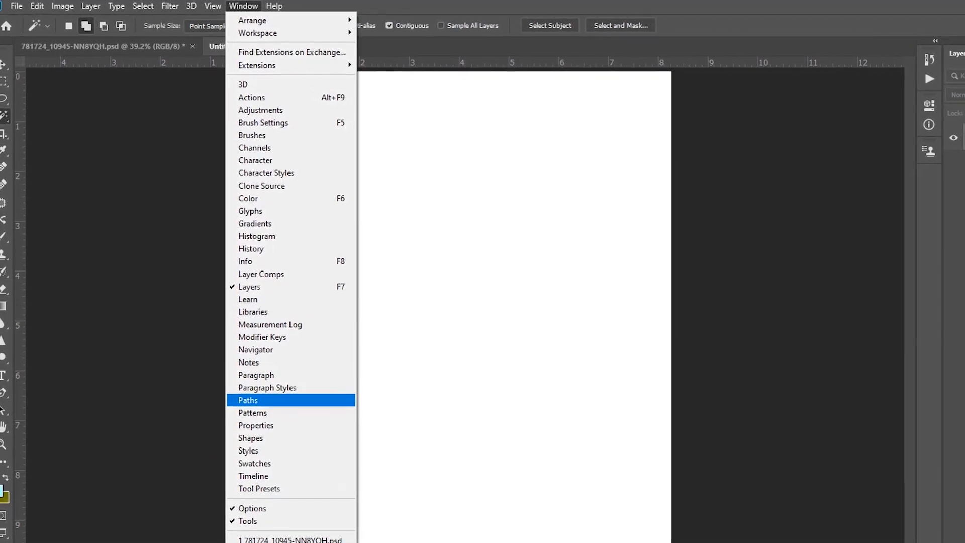
{"action": "left_click", "coordinate": [252, 413]}
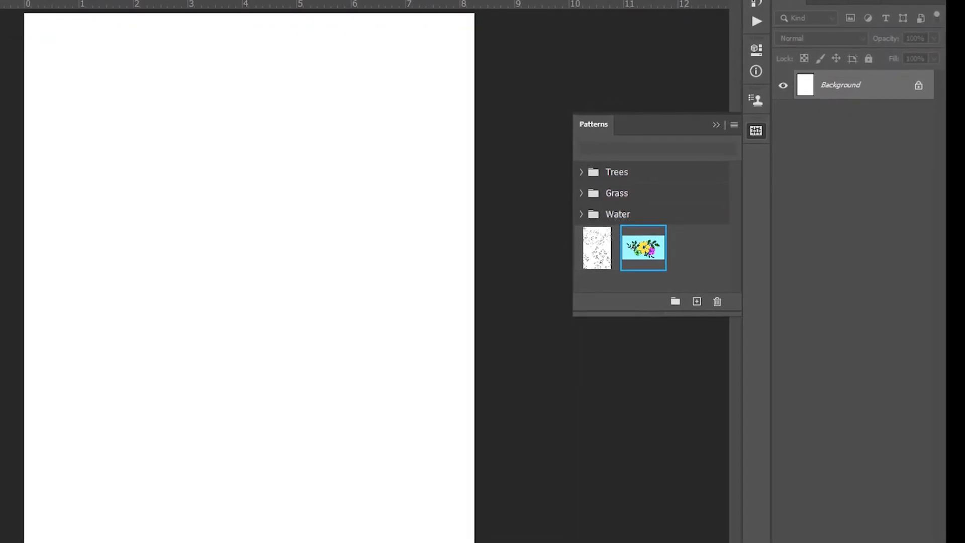
{"action": "left_click", "coordinate": [571, 171]}
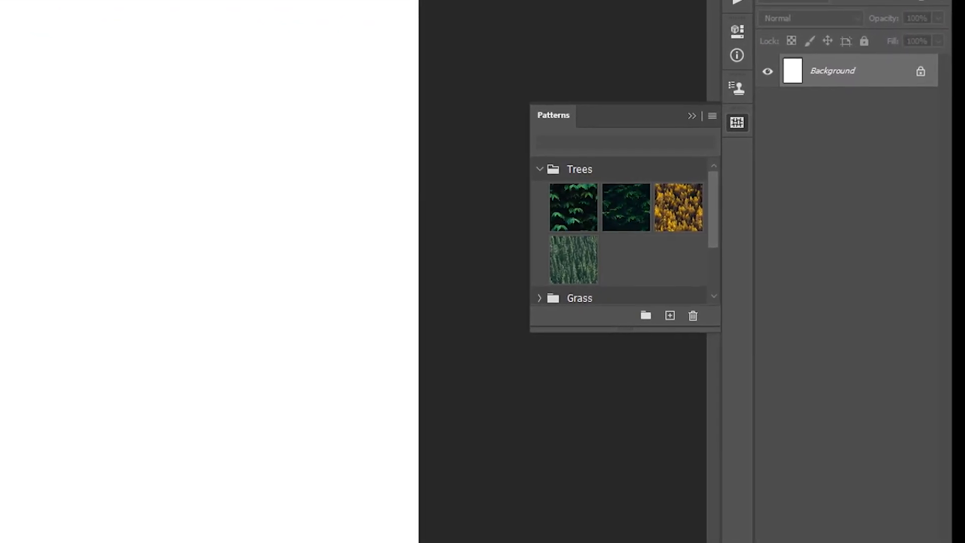
{"action": "scroll", "coordinate": [644, 227], "scroll_direction": "down", "scroll_amount": 2}
{"action": "scroll", "coordinate": [613, 231], "scroll_direction": "up", "scroll_amount": 2}
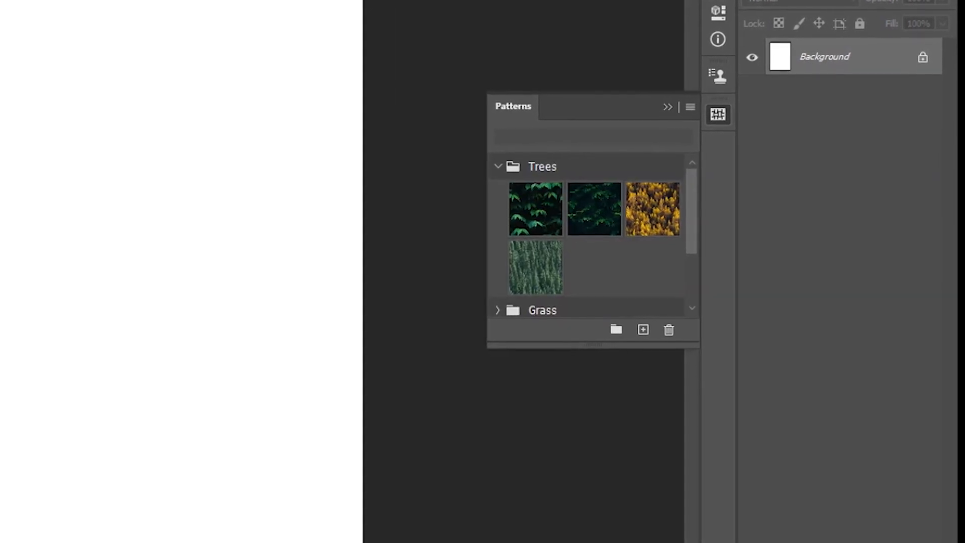
{"action": "scroll", "coordinate": [586, 236], "scroll_direction": "down", "scroll_amount": 2}
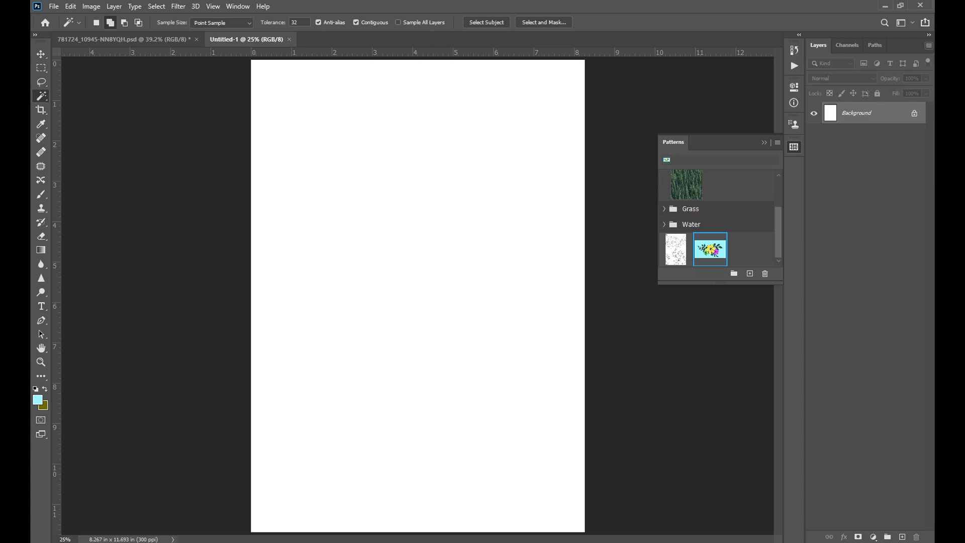
Add a new layer with default settings above the white background and apply the floral pattern to it as a fill.
{"action": "left_click", "coordinate": [928, 45]}
{"action": "left_click", "coordinate": [837, 57]}
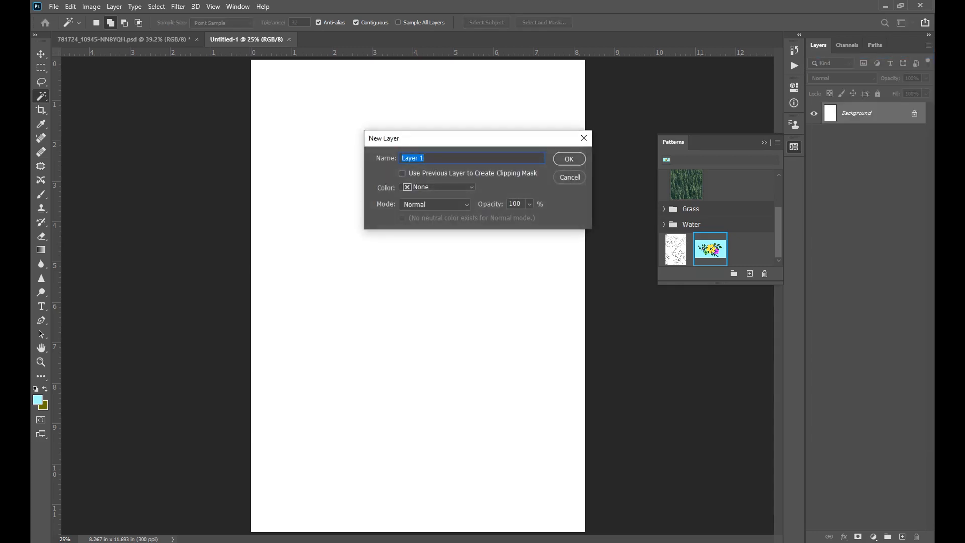
{"action": "left_click", "coordinate": [569, 159]}
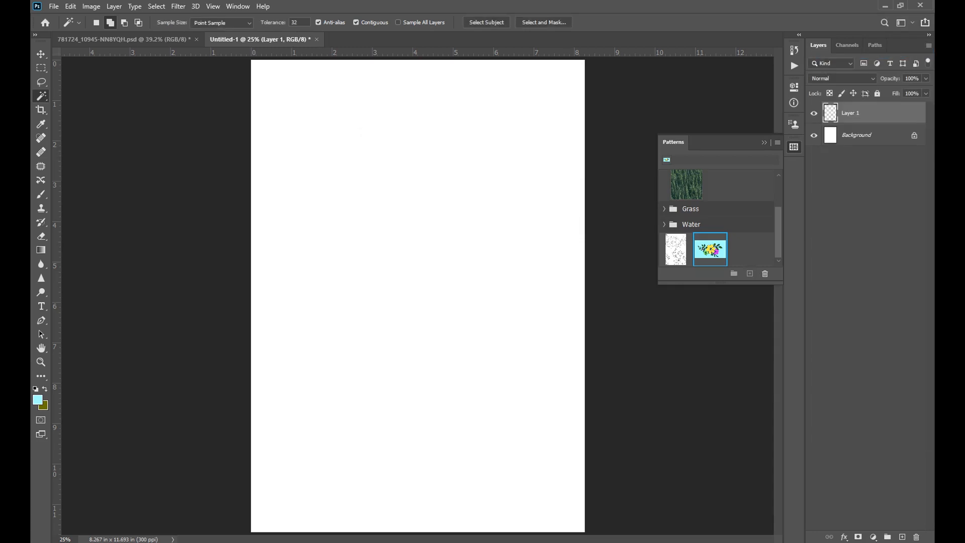
{"action": "left_click", "coordinate": [711, 250]}
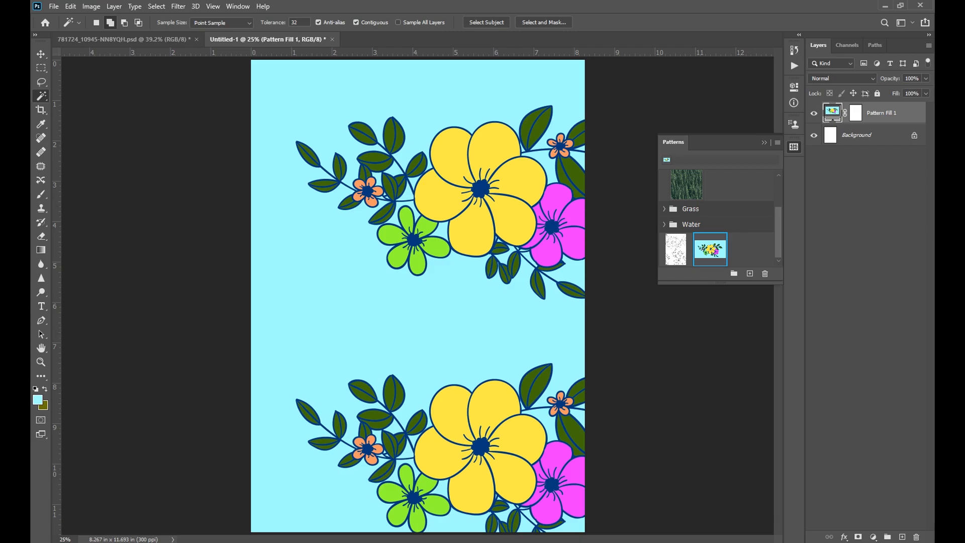
Open the pattern fill layer's settings, move the dialog clear of the flowers and set the scale to 56%.
{"action": "double_click", "coordinate": [832, 111]}
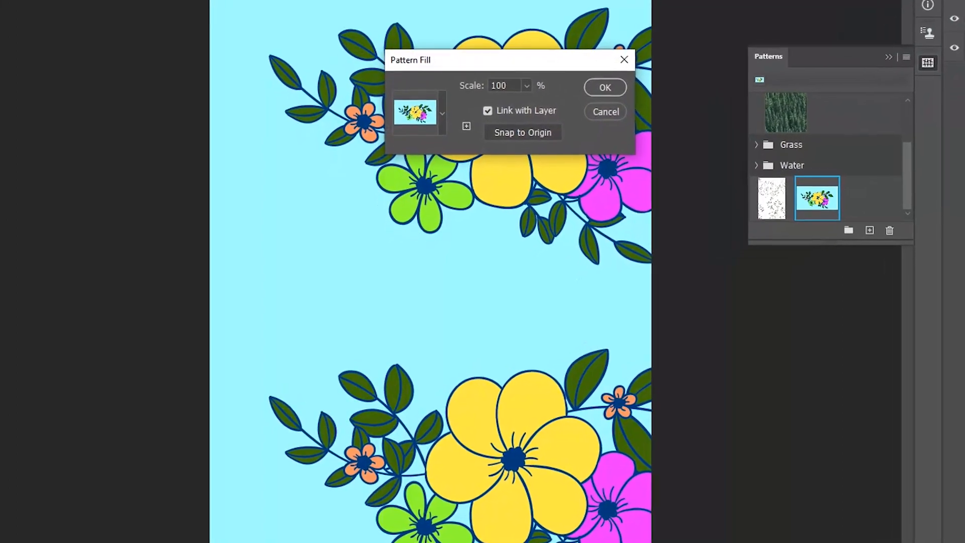
{"action": "left_click_drag", "start_coordinate": [502, 60], "coordinate": [501, 246]}
{"action": "left_click_drag", "start_coordinate": [502, 205], "coordinate": [392, 218]}
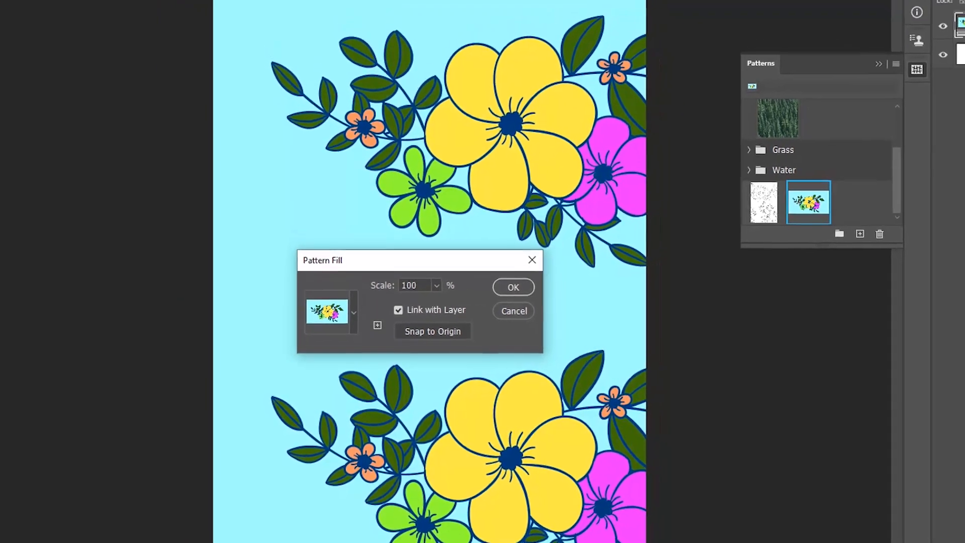
{"action": "left_click", "coordinate": [442, 276]}
{"action": "left_click_drag", "start_coordinate": [440, 295], "coordinate": [447, 295]}
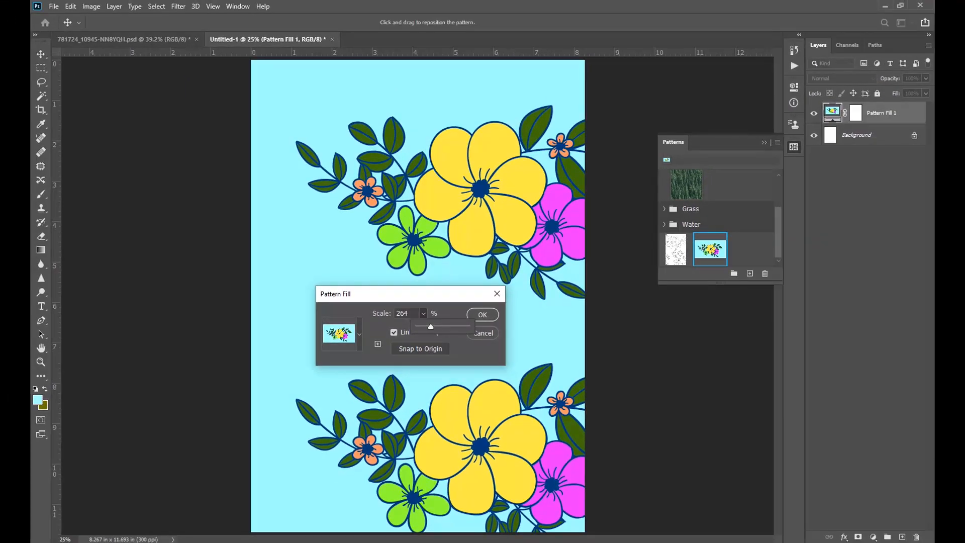
{"action": "left_click_drag", "start_coordinate": [430, 327], "coordinate": [420, 327]}
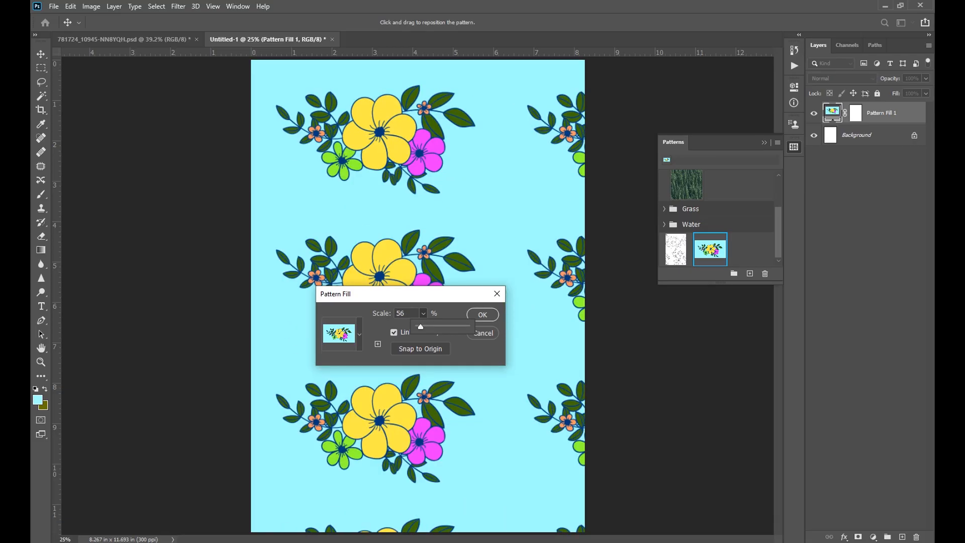
Reduce the pattern fill's scale gradually to 25% and apply it.
{"action": "left_click", "coordinate": [423, 313]}
{"action": "left_click_drag", "start_coordinate": [407, 313], "coordinate": [395, 314]}
{"action": "key", "text": "Down"}
{"action": "key", "text": "Down"}
{"action": "key", "text": "Down"}
{"action": "key", "text": "Down"}
{"action": "key", "text": "Down"}
{"action": "key", "text": "Down"}
{"action": "key", "text": "Down"}
{"action": "key", "text": "Down"}
{"action": "key", "text": "Down"}
{"action": "key", "text": "Down"}
{"action": "key", "text": "Down"}
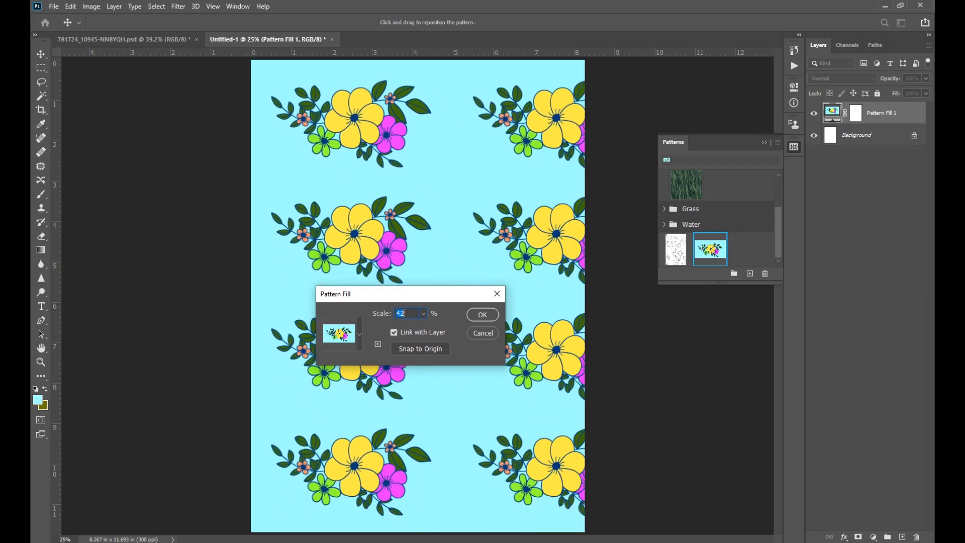
{"action": "key", "text": "Down"}
{"action": "key", "text": "Down"}
{"action": "key", "text": "Down"}
{"action": "key", "text": "Down"}
{"action": "key", "text": "Down"}
{"action": "key", "text": "Down"}
{"action": "key", "text": "Down"}
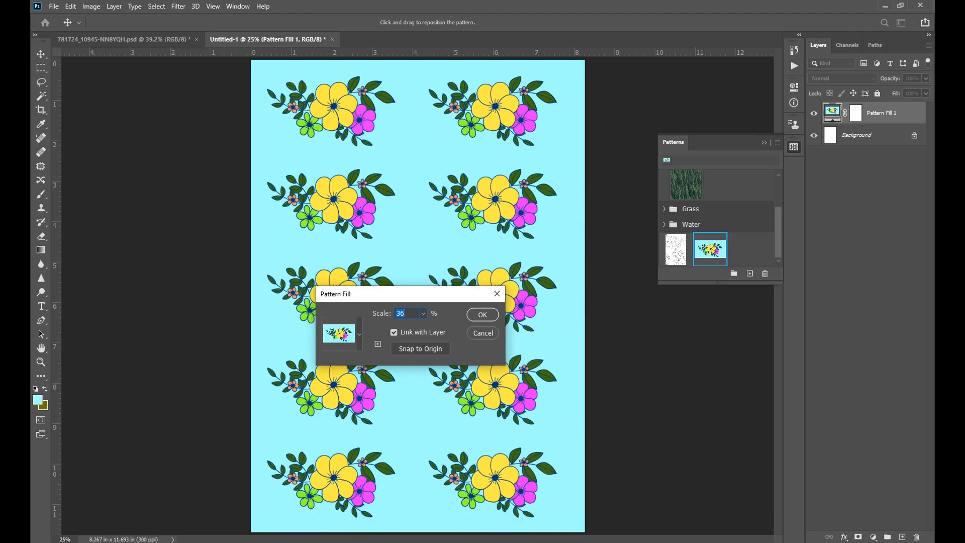
{"action": "key", "text": "Down"}
{"action": "key", "text": "Down"}
{"action": "key", "text": "Down"}
{"action": "key", "text": "Down"}
{"action": "key", "text": "Down"}
{"action": "key", "text": "Down"}
{"action": "key", "text": "Down"}
{"action": "key", "text": "Down"}
{"action": "key", "text": "Down"}
{"action": "key", "text": "Down"}
{"action": "key", "text": "Down"}
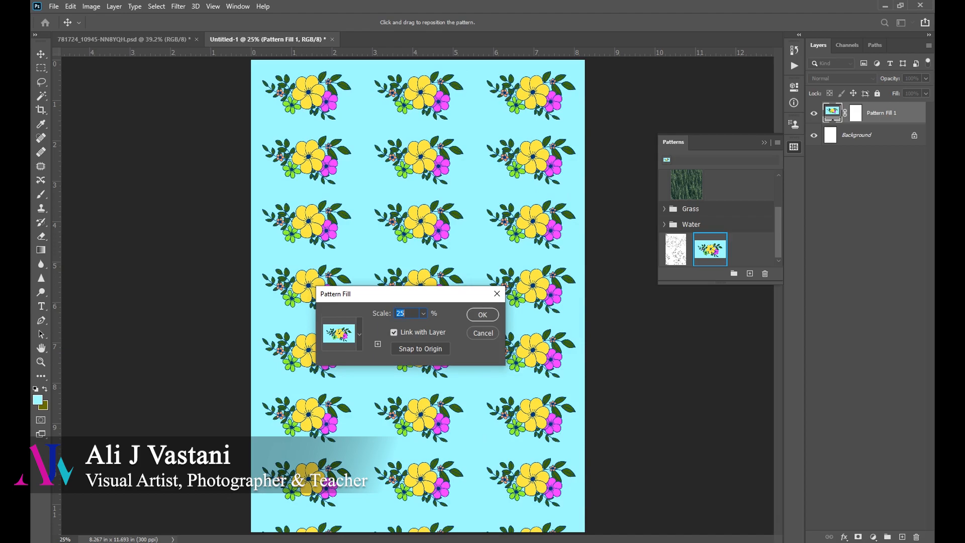
{"action": "key", "text": "Return"}
{"action": "key", "text": "w"}
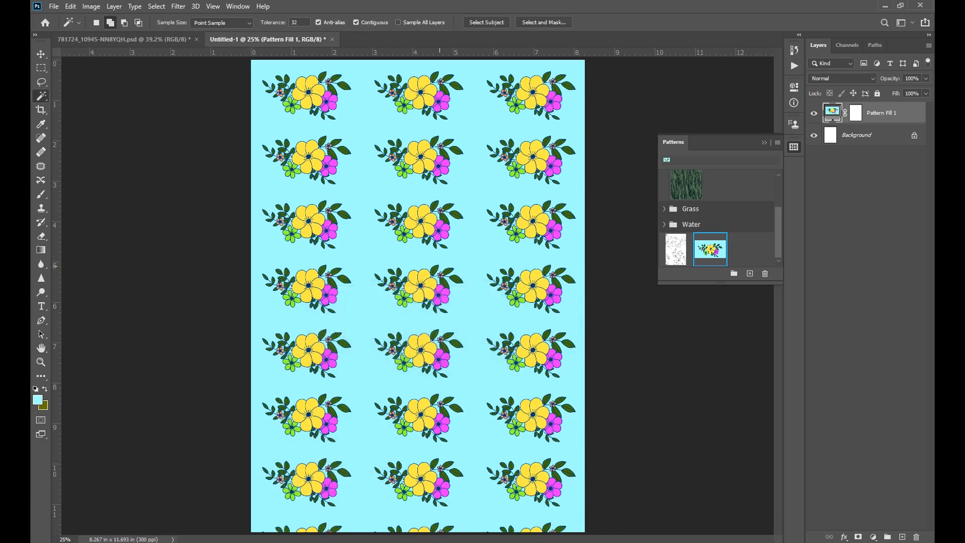